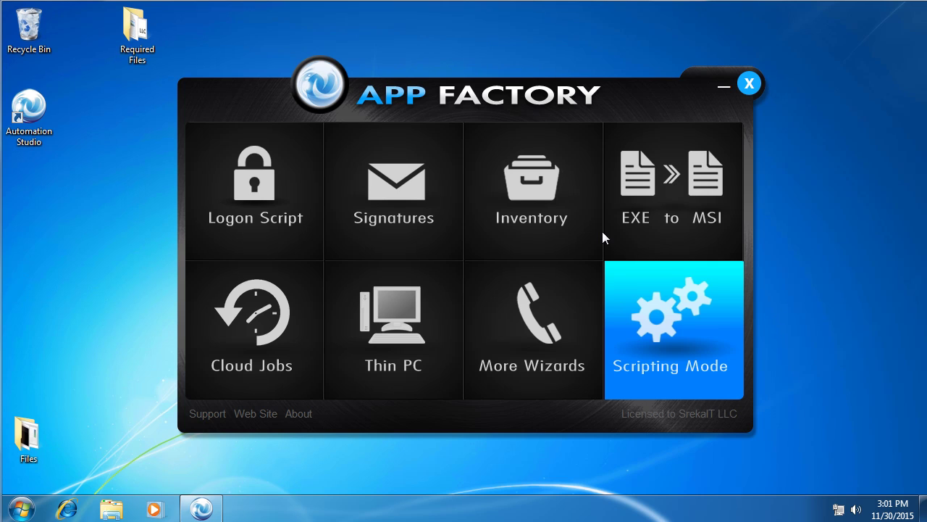
Start the logon script setup wizard, advance to building the base logon script and dismiss the tip
left_click(266, 205)
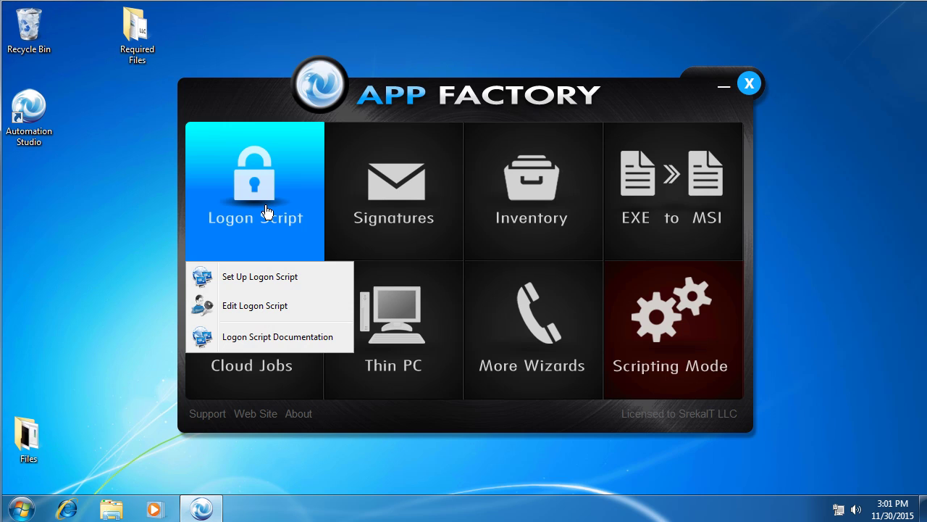
left_click(260, 278)
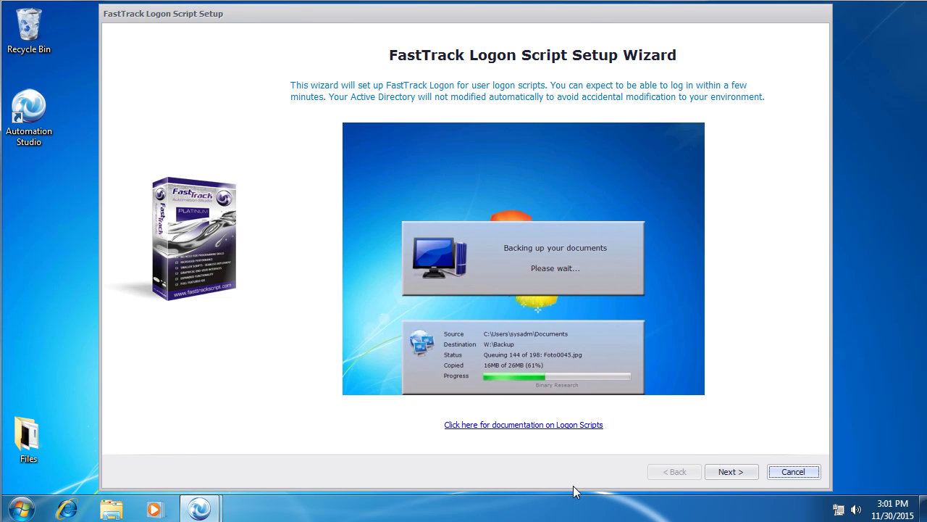
left_click(718, 469)
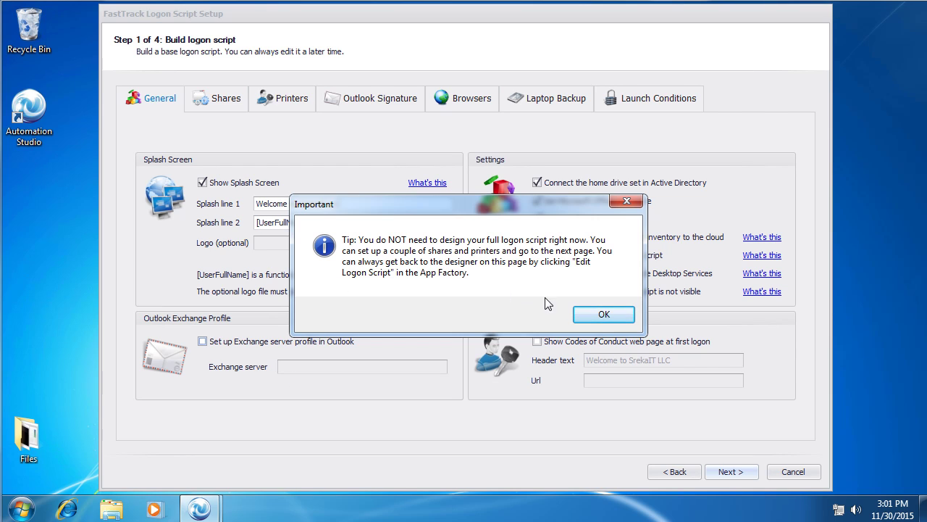
left_click(601, 315)
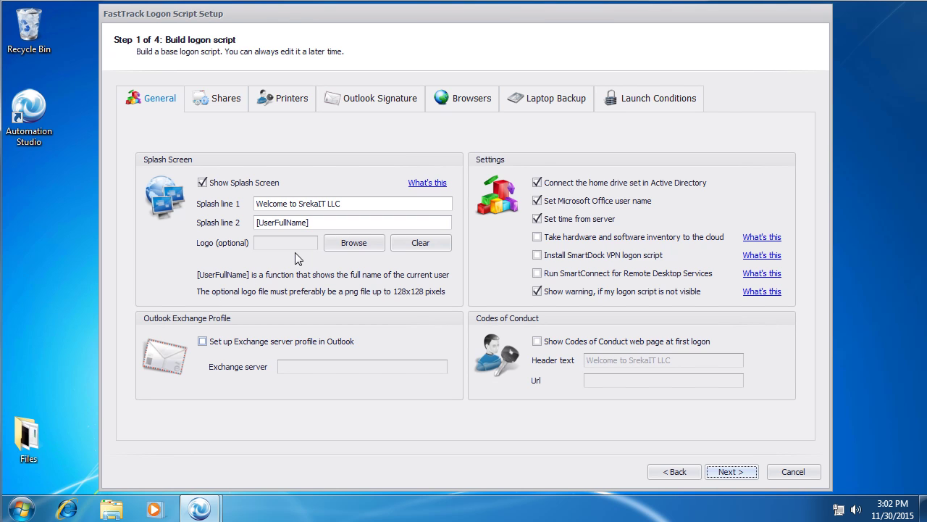
Set the splash screen logo to Logo 64x36 from the Required Files folder on the desktop
left_click(357, 245)
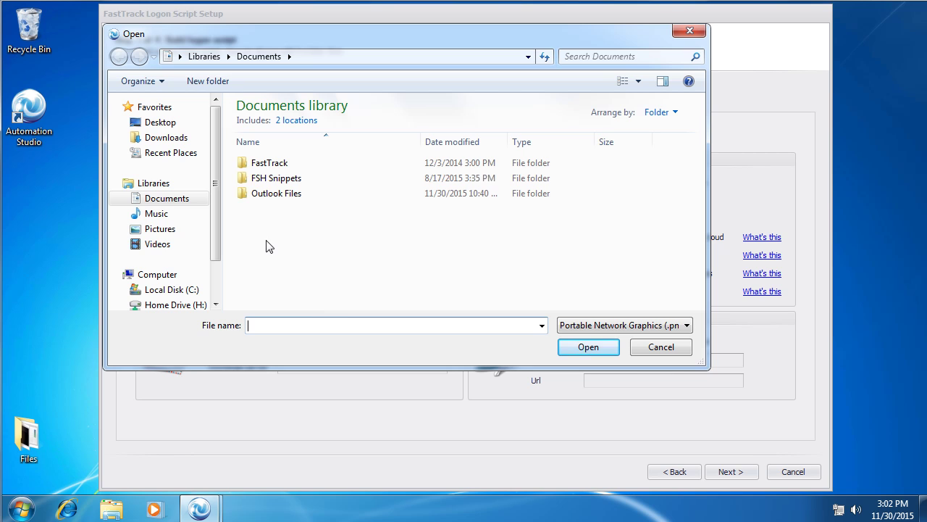
left_click(152, 124)
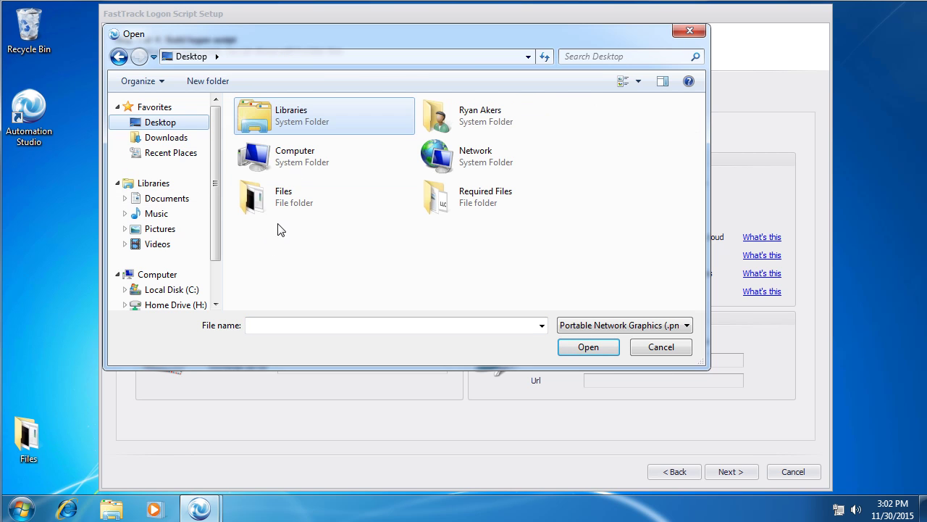
double_click(428, 203)
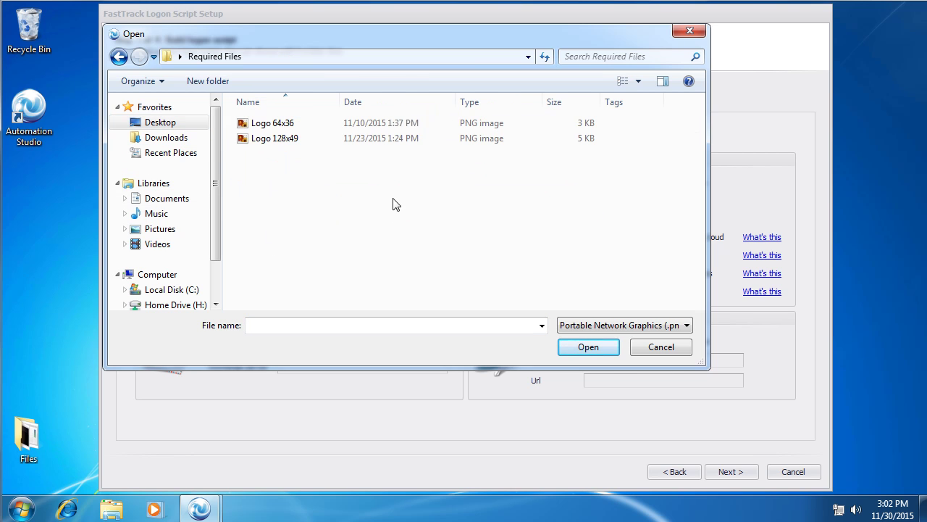
double_click(255, 127)
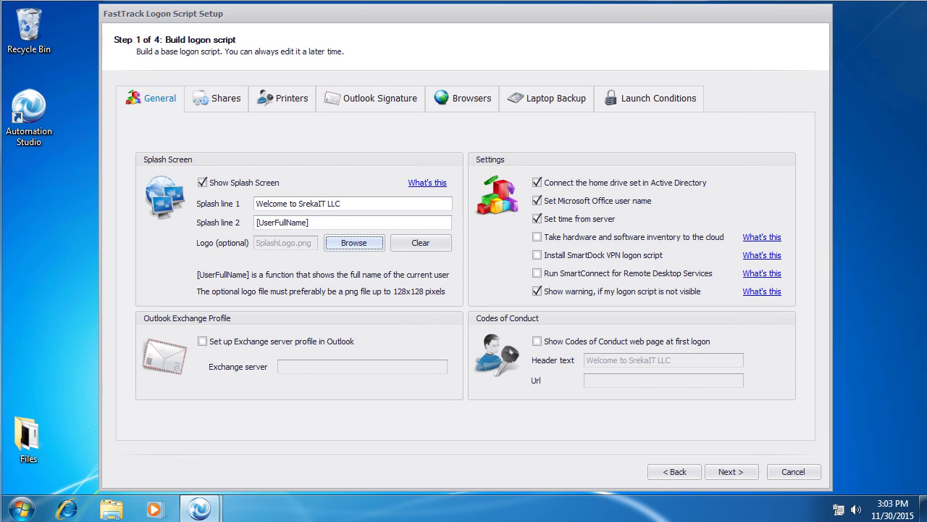
left_click(737, 468)
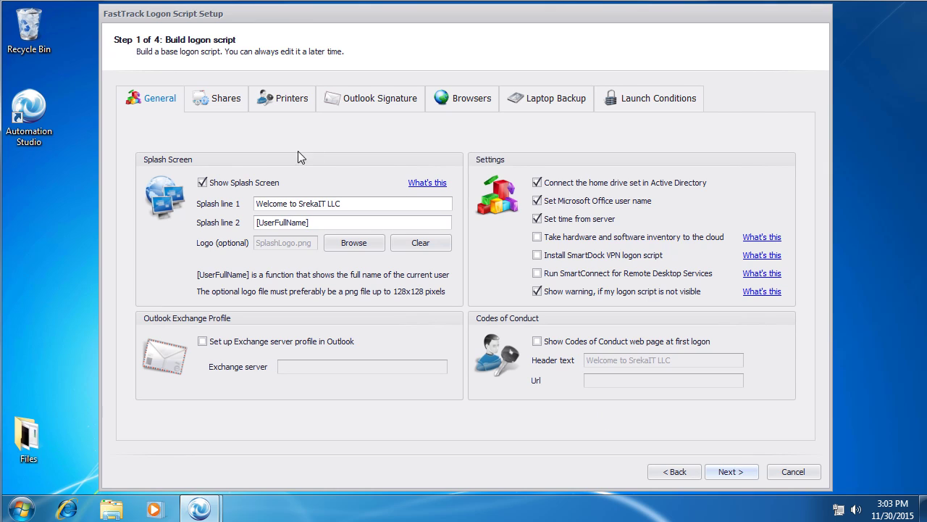
Add a network share on drive N: with UNC path \\demo-dc\commmon, display name Common and no condition
left_click(227, 102)
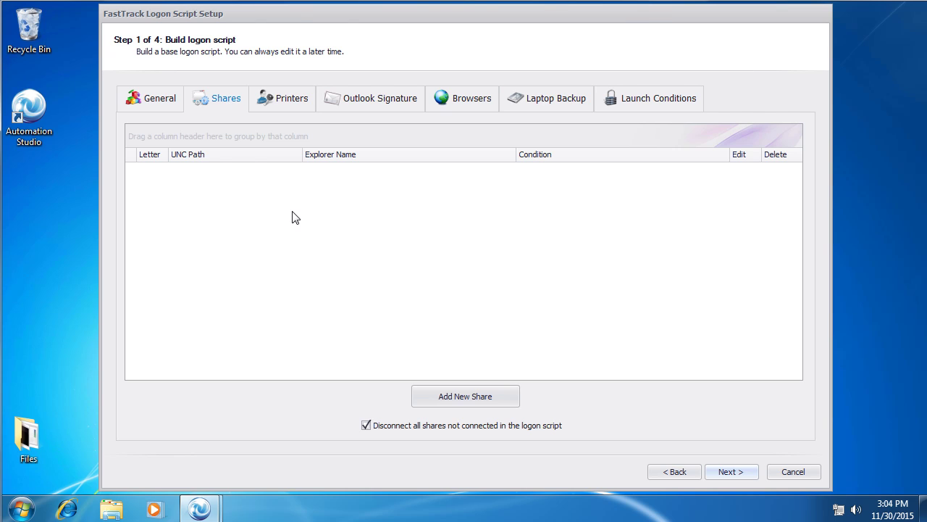
left_click(469, 403)
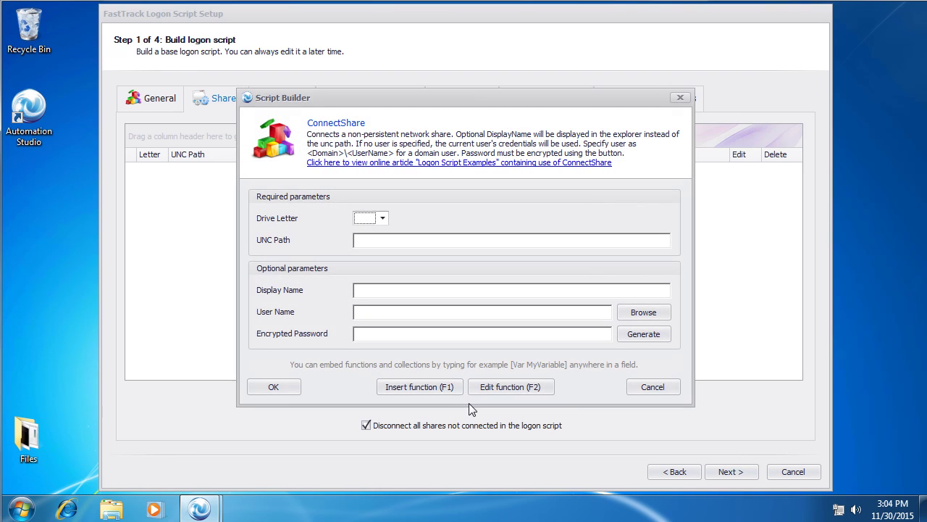
left_click(387, 217)
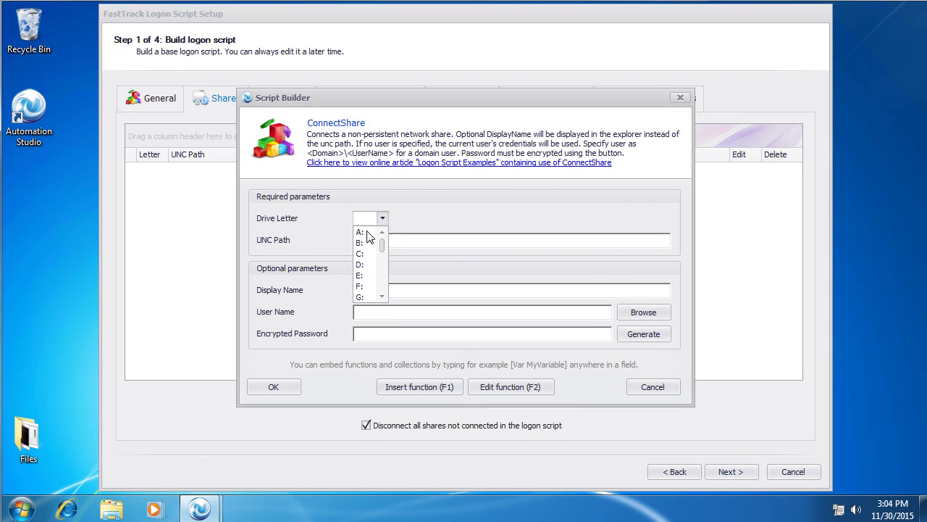
left_click(384, 287)
left_click(365, 296)
left_click(373, 245)
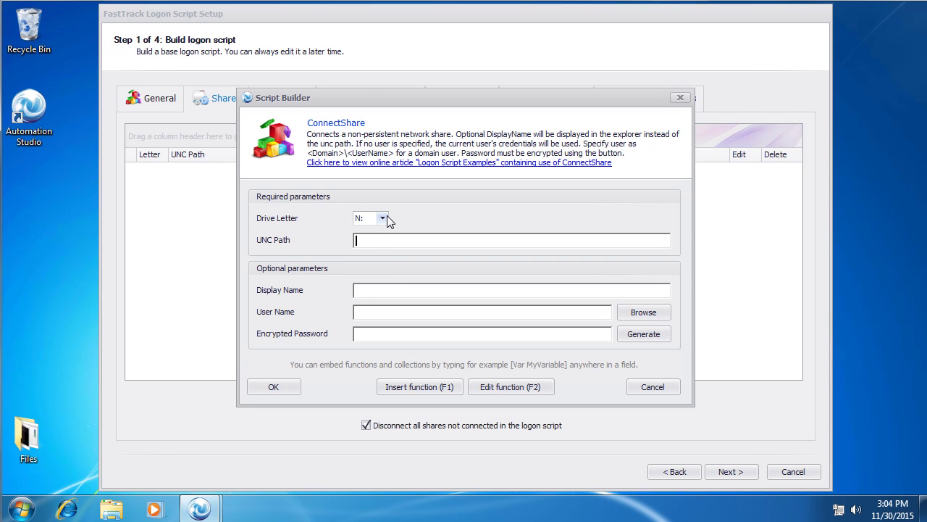
type("\\\\demo-dc\\commmon")
key("Tab")
type("Common")
left_click(272, 388)
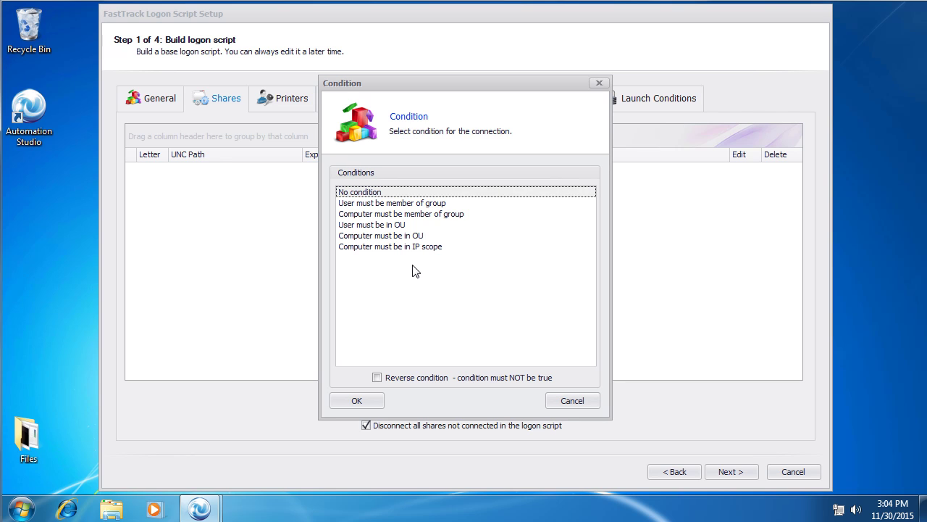
left_click(338, 400)
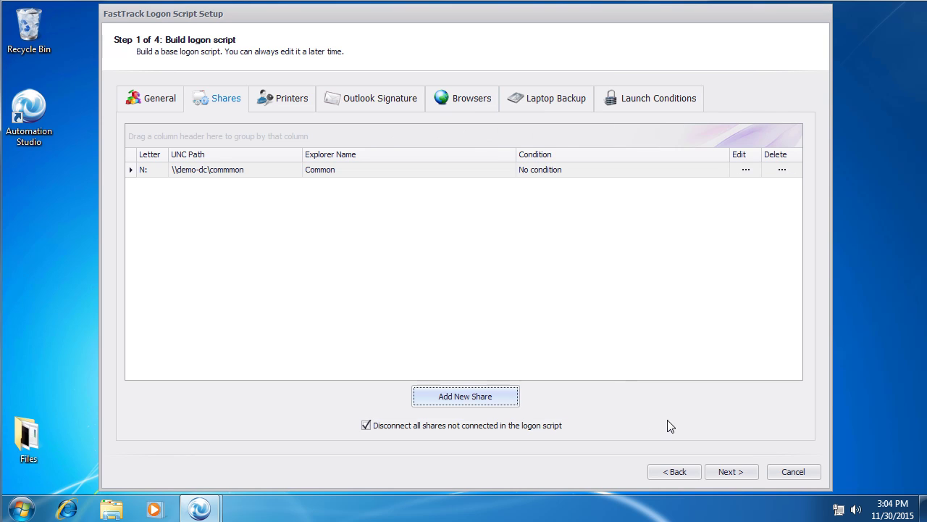
Define a new share on drive P: with UNC path \\demo-dc\management and display name Management
left_click(441, 398)
left_click(384, 219)
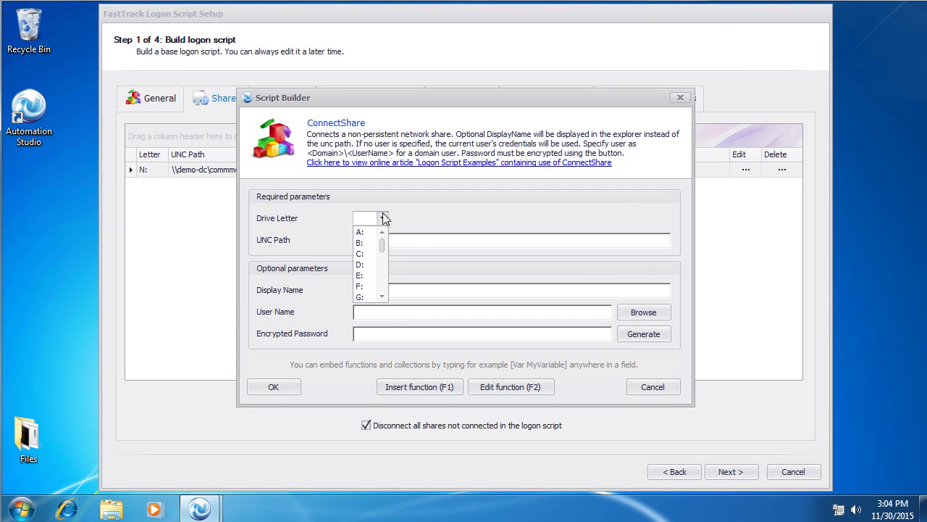
scroll(382, 290, "down", 2)
scroll(383, 291, "down", 2)
left_click(362, 243)
left_click(363, 242)
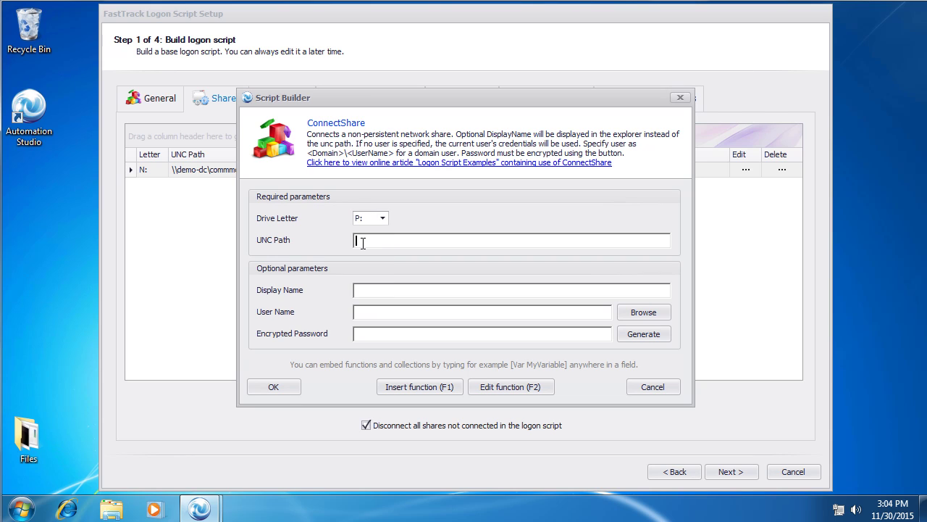
type("\\\\demo-dc\\")
type("agement")
key("Tab")
type("Management")
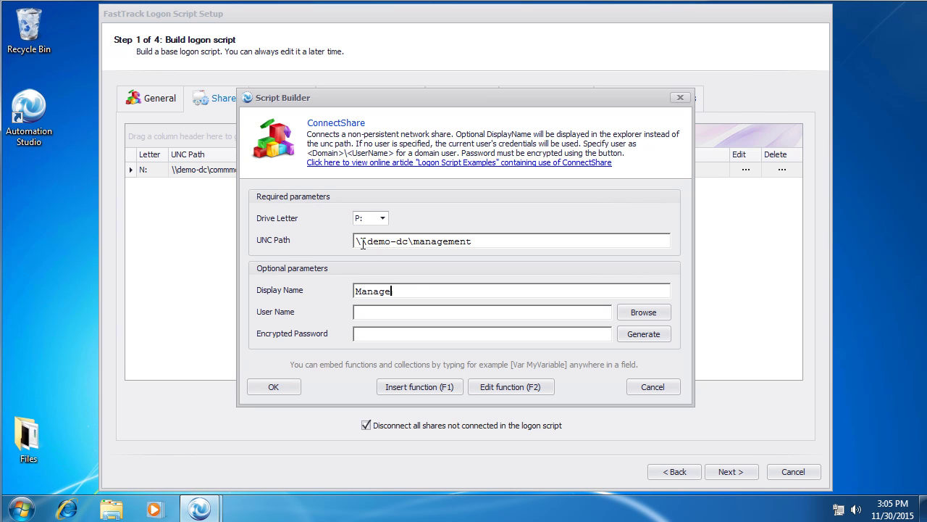
left_click(259, 390)
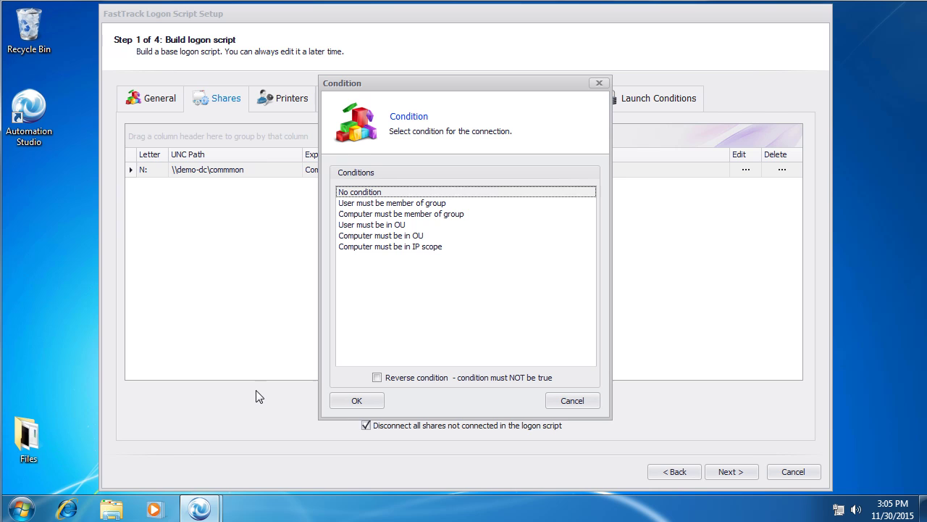
Restrict the P: share to users who are members of the Management group, found by searching the domain
left_click(370, 203)
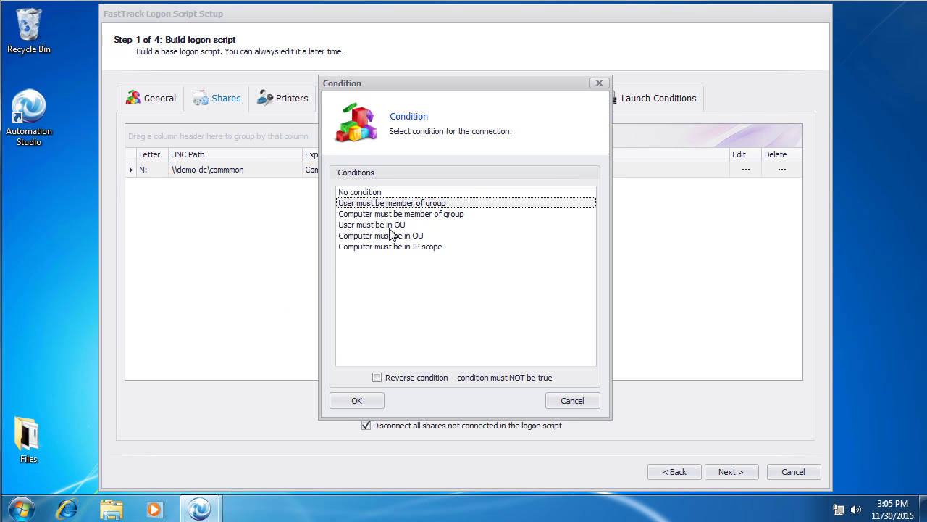
left_click(356, 401)
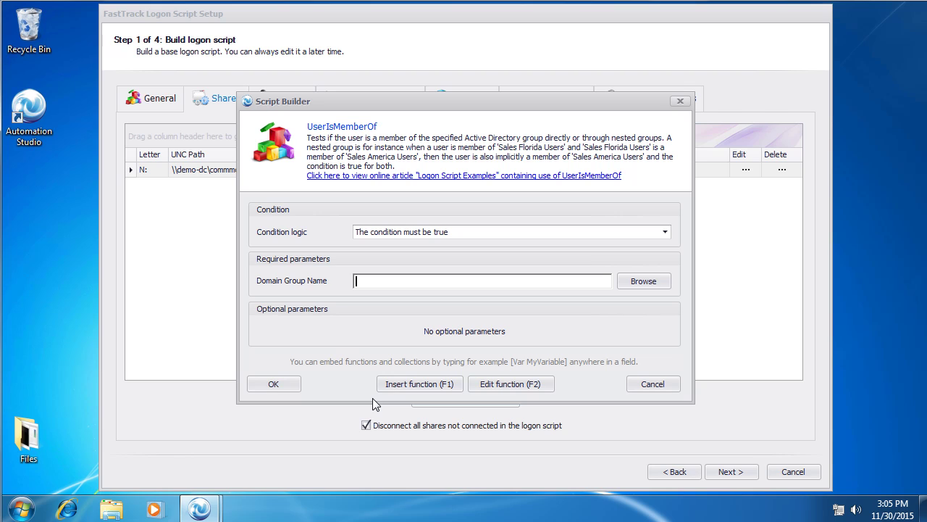
type("management")
left_click(639, 283)
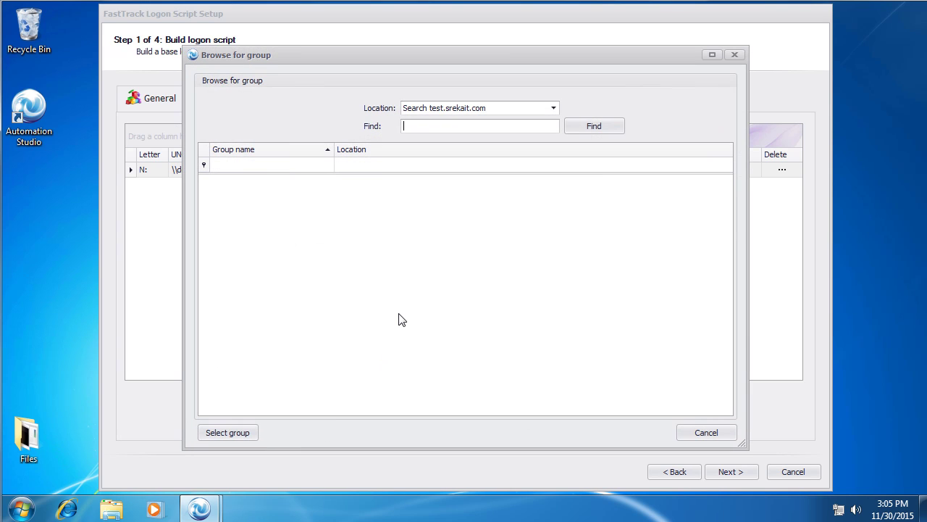
type("management")
left_click(591, 128)
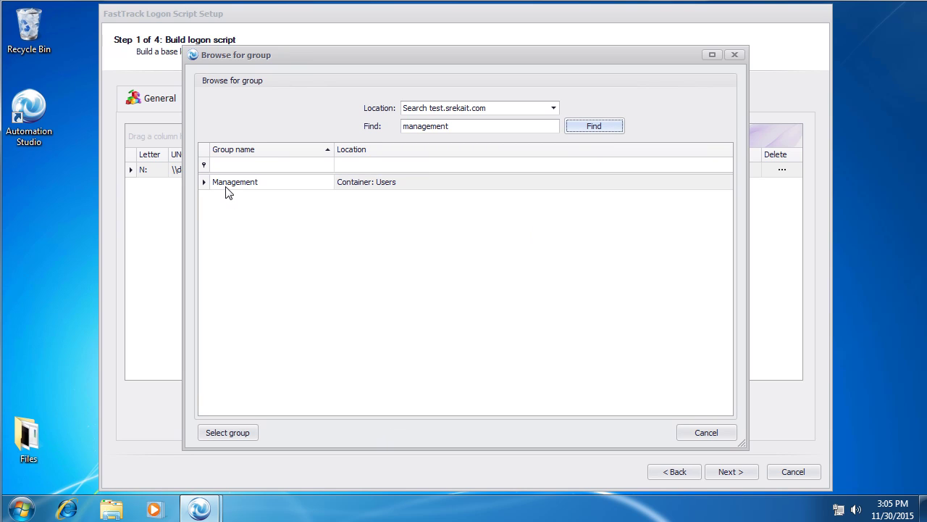
double_click(227, 191)
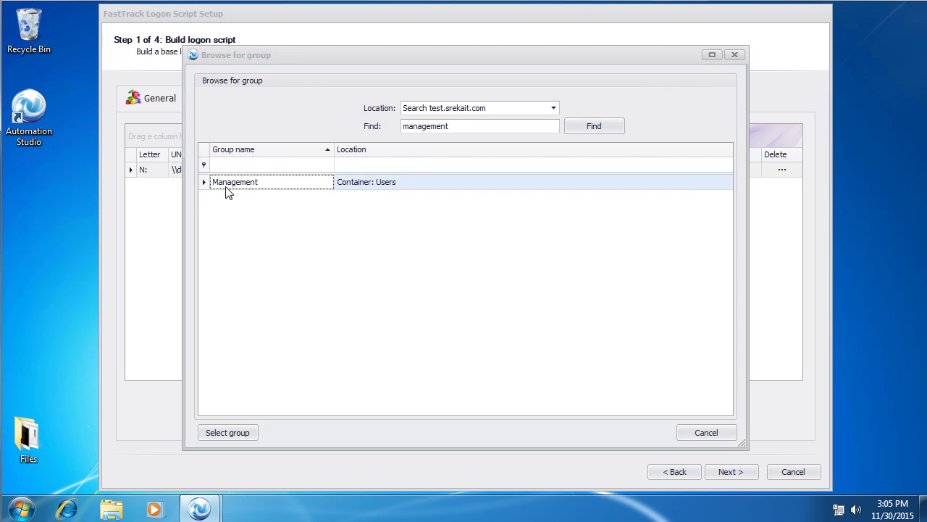
left_click(267, 384)
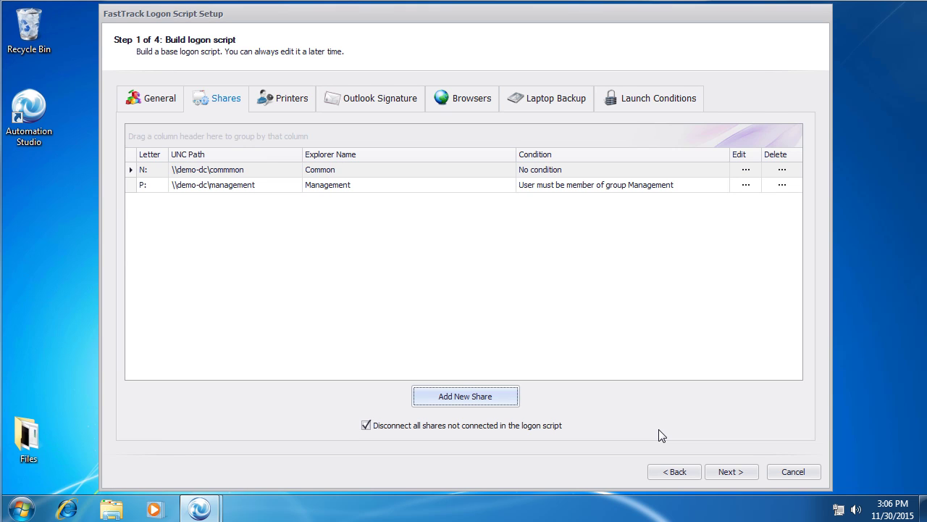
Add a share on drive M: with UNC path \\demo-dc\marketing and display name Marketing, for user members of the Marketing group
left_click(466, 396)
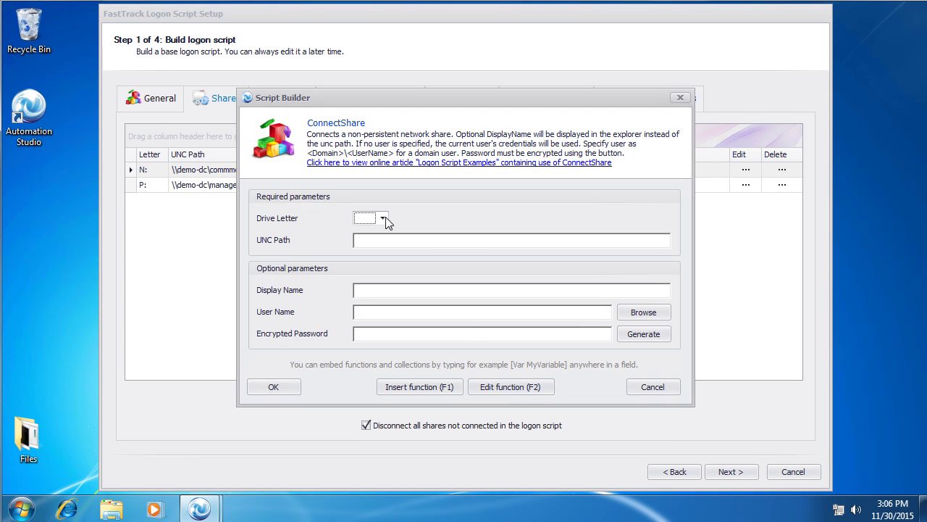
left_click(383, 218)
left_click(369, 252)
left_click(374, 241)
type("\\\\demo-dc\\marketing")
left_click(368, 289)
type("Marketing")
left_click(273, 386)
double_click(353, 214)
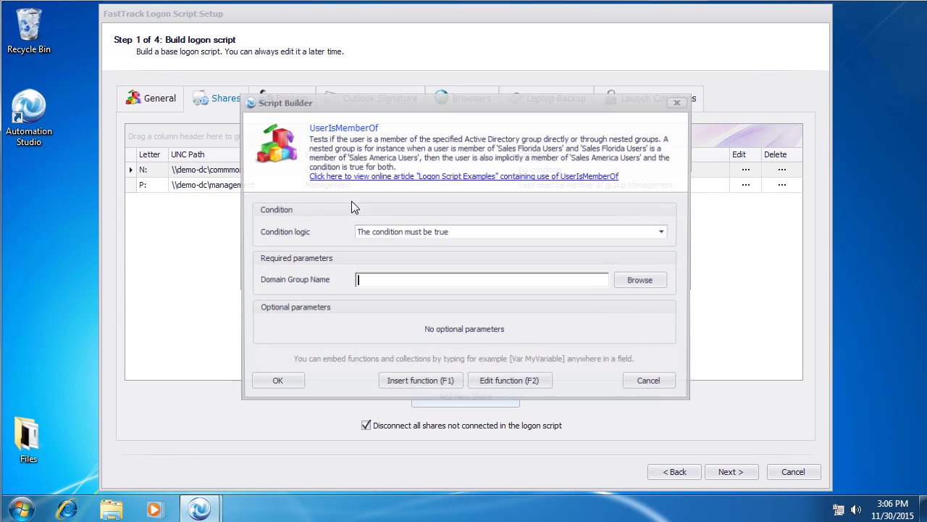
type("Marketing")
key("Return")
Add a second M: share to \\demo-dc\marketing with display name Marketing, for user members of the management group
left_click(382, 219)
left_click(368, 252)
left_click(381, 242)
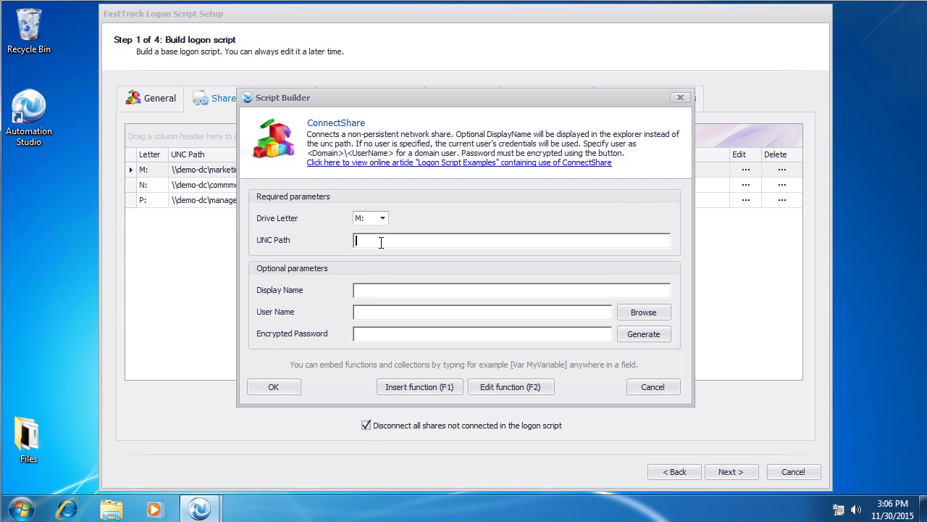
type("\\\\demo-dc\\marketing")
left_click(389, 291)
type("Marketing")
left_click(273, 386)
double_click(374, 201)
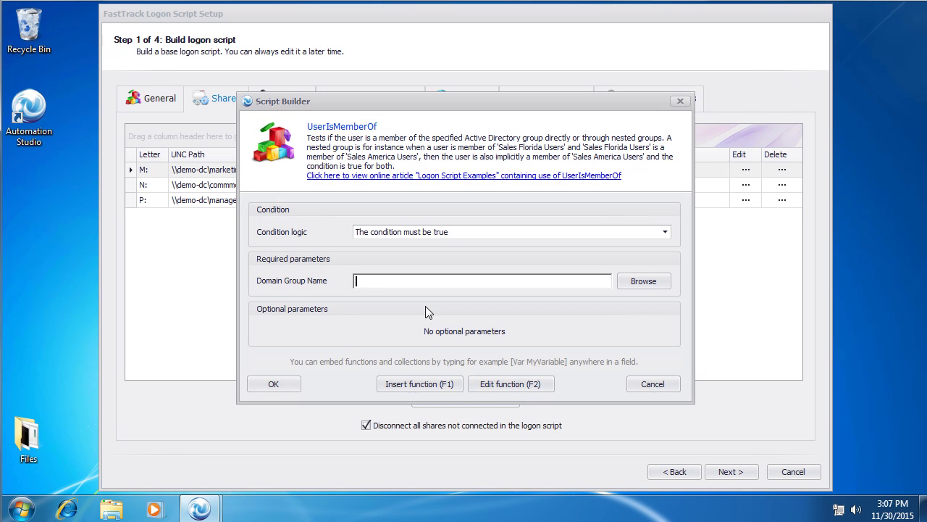
type("management")
key("Return")
Add a share on drive S: with UNC path \\demo-dc\sales and display name Sales, for user members of the sales group
left_click(383, 218)
left_click(362, 249)
left_click(358, 246)
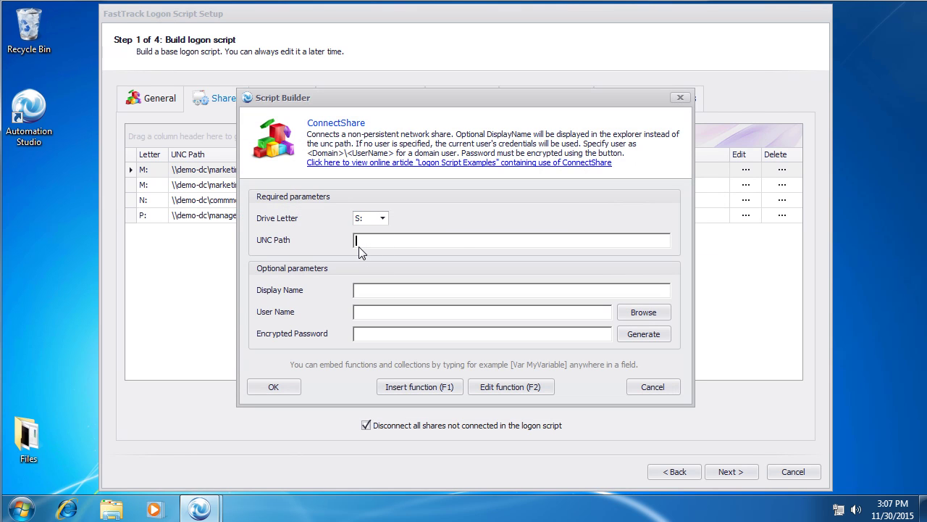
type("\\\\demo-dc\\sales")
key("Tab")
key("Return")
double_click(374, 201)
type("sales")
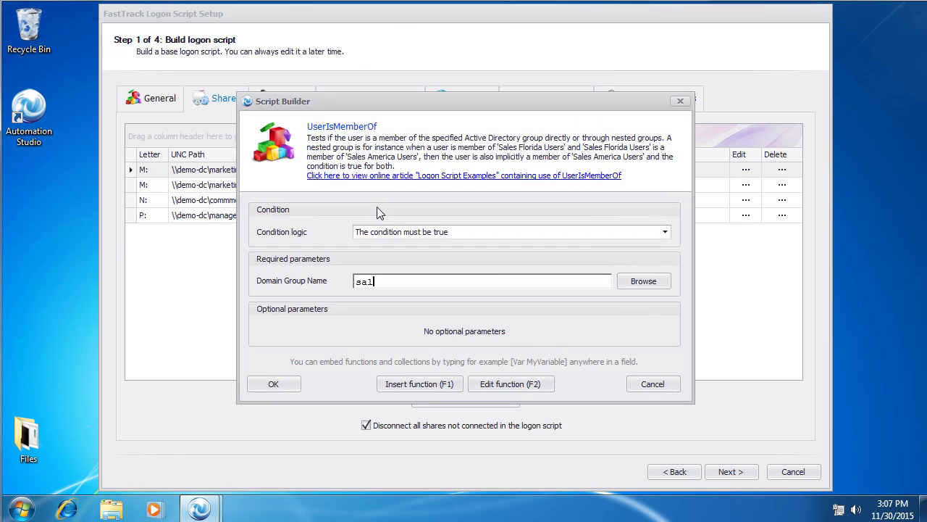
key("Return")
Add a second S: share to \\demo-dc\sales with display name Sales, for user members of the management group
left_click(373, 239)
type("\\\\demo-dc\\sales")
key("Tab")
type("Sales")
left_click(274, 386)
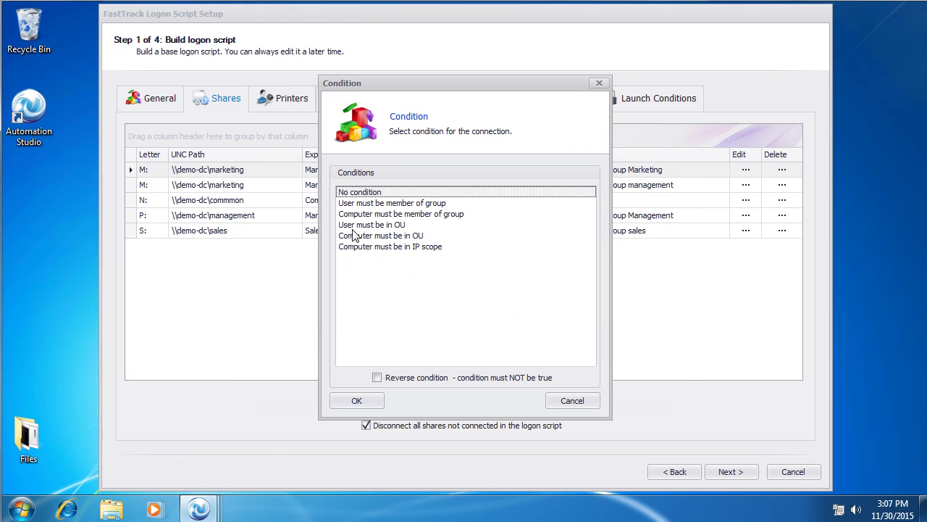
double_click(355, 202)
type("management")
key("Return")
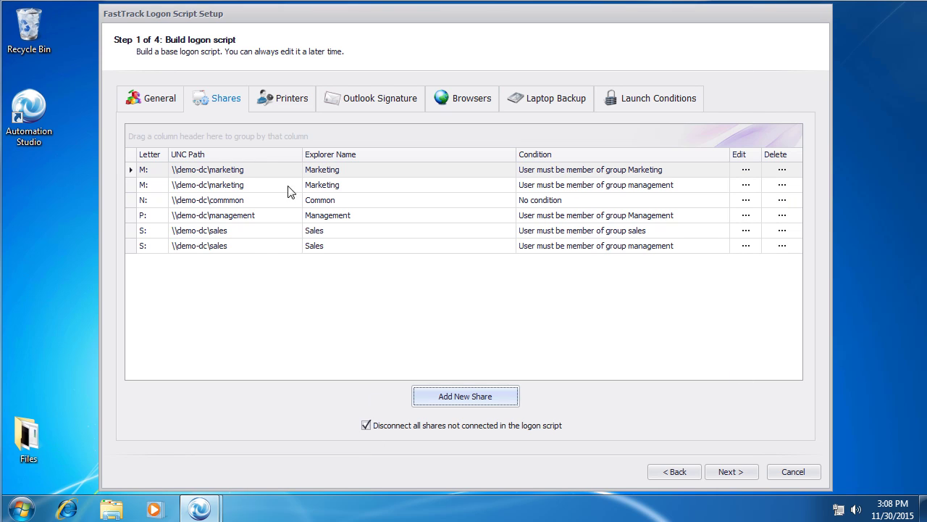
Set the logon script's printers to connect based on Active Directory
left_click(297, 98)
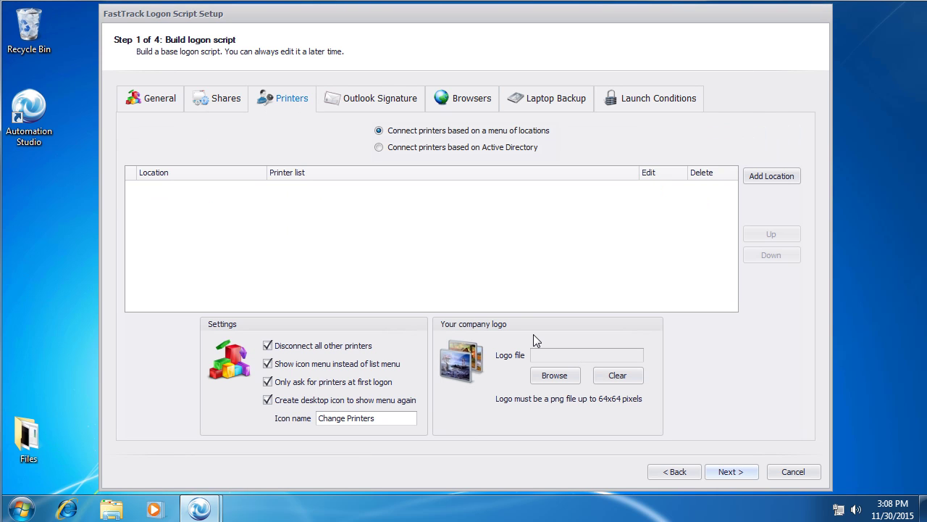
left_click(379, 147)
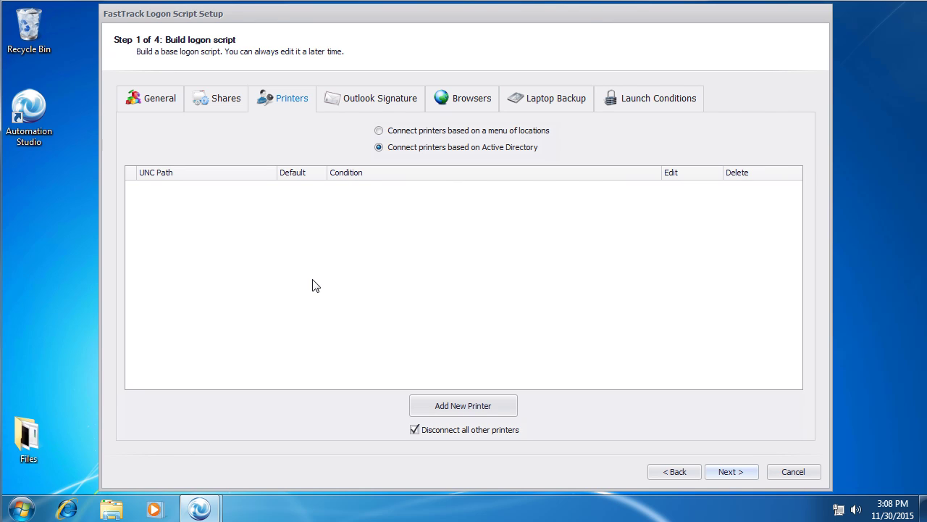
Connect printers based on a menu of locations and use Logo 64x36 from the desktop's Required Files folder as the company logo
left_click(379, 131)
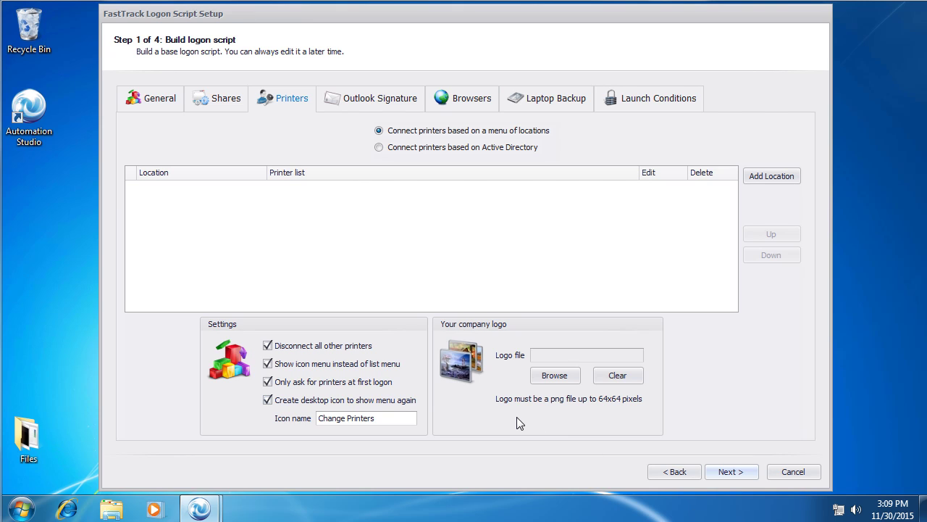
left_click(543, 382)
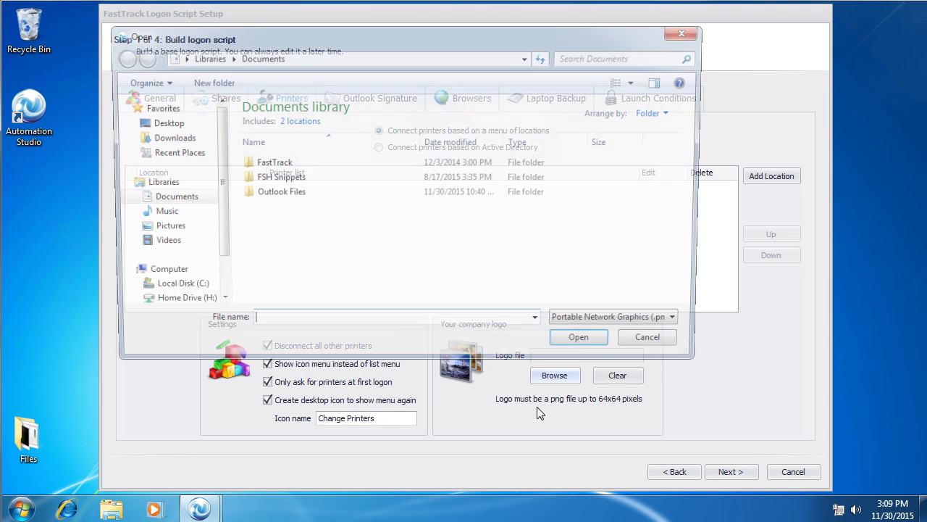
left_click(162, 123)
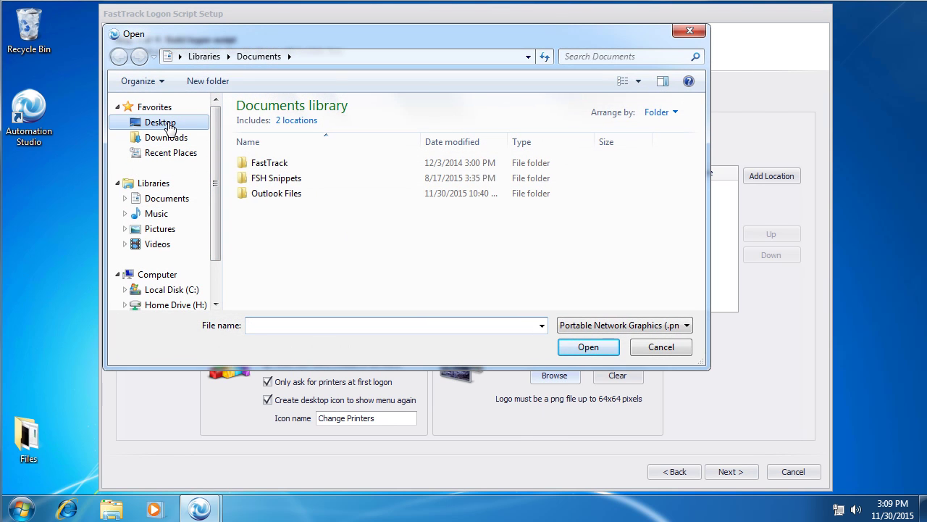
double_click(437, 202)
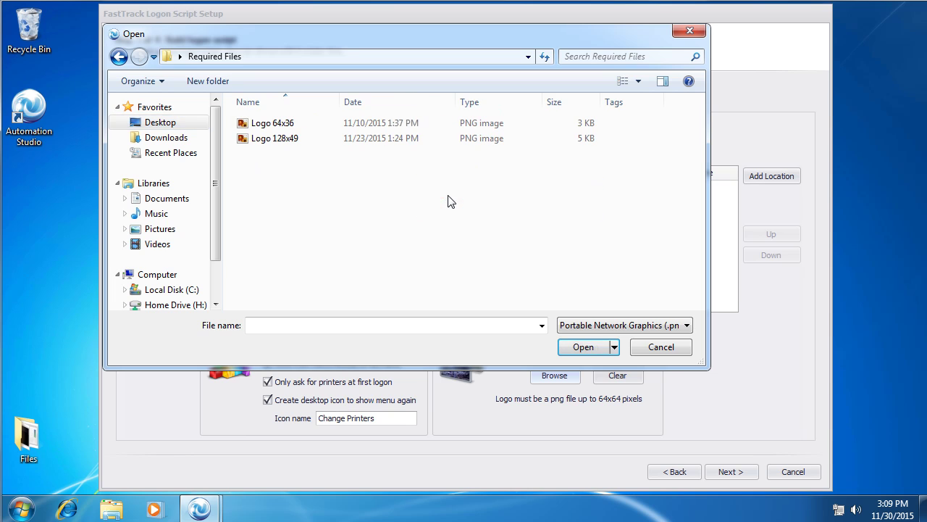
double_click(268, 124)
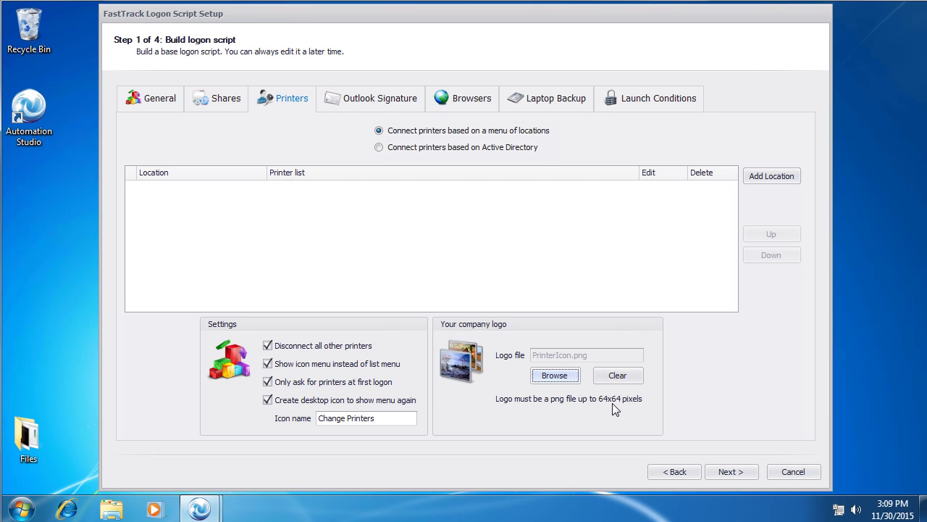
Add a printer location named First Floor containing the printers \\demo-dc\1EastPrinterColor and \\demo-dc\1WestPrinterBW
left_click(771, 176)
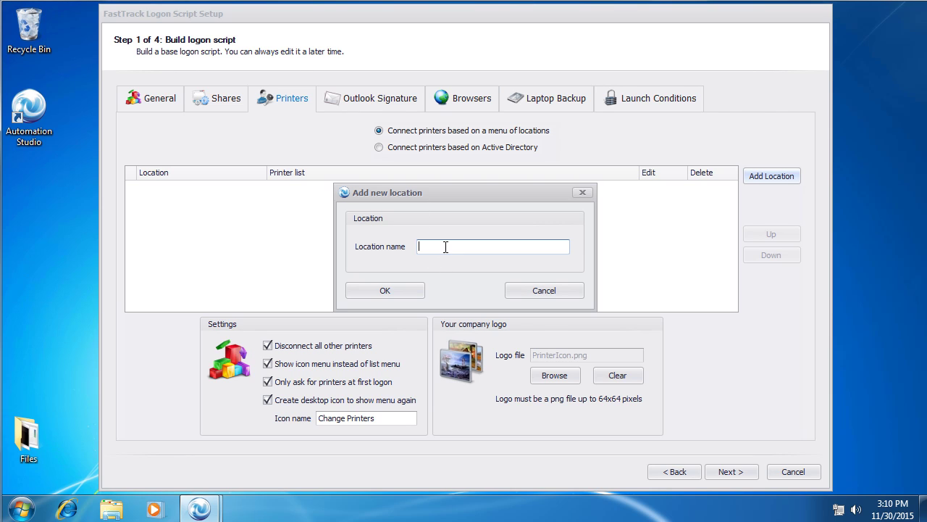
type("First Floor")
left_click(355, 291)
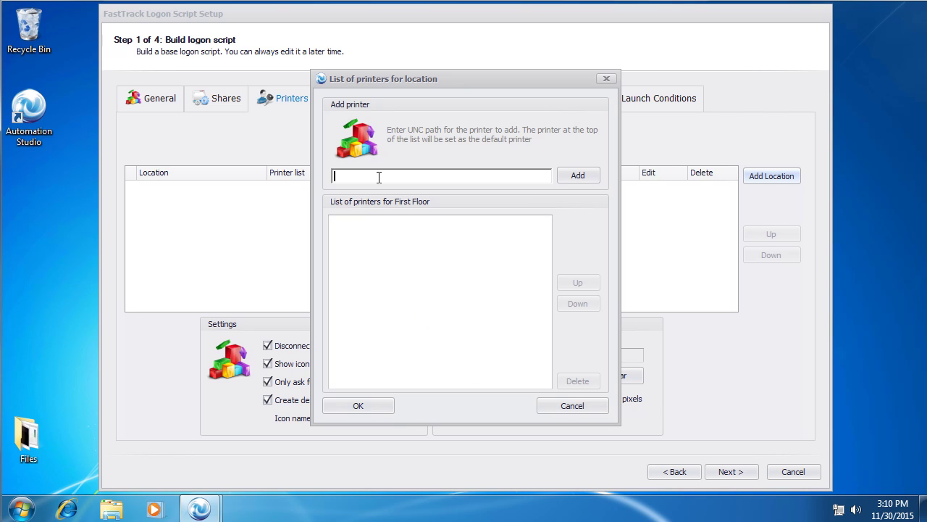
type("\\\\demo-dc\\1EastPrinterColor")
key("Return")
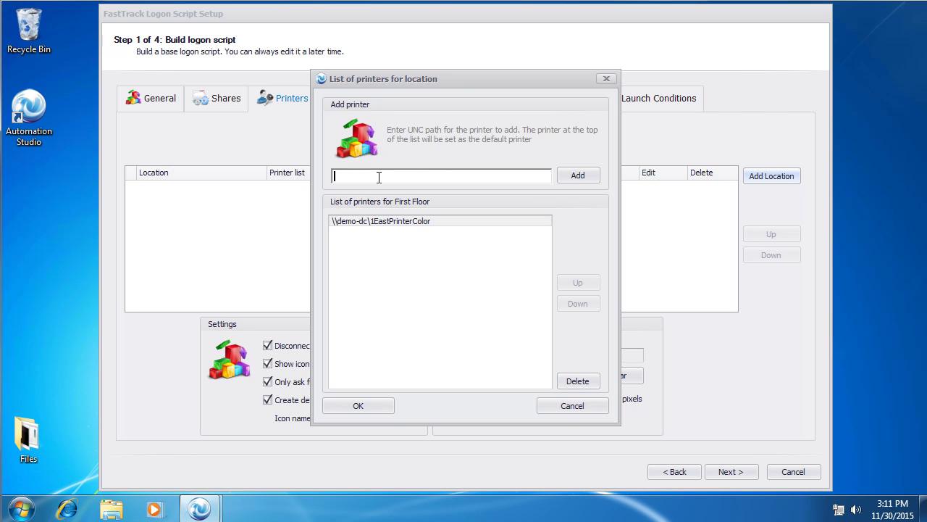
type("\\demo-dc\\1WestPrinterBW")
key("Return")
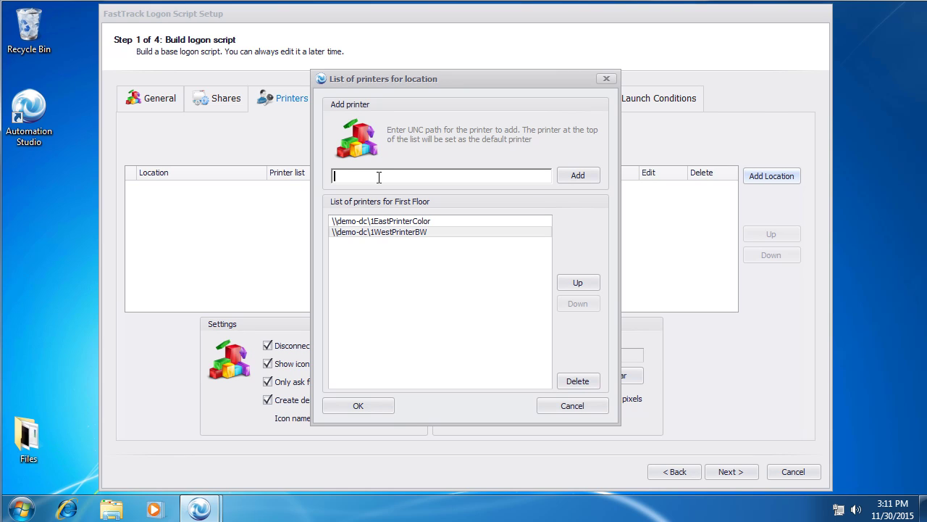
left_click(350, 403)
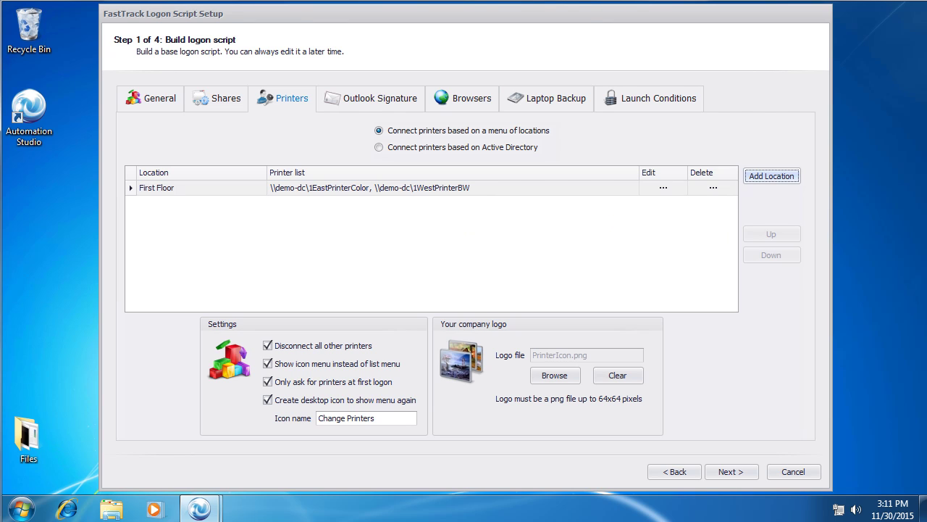
Create a printer location named Second Floor and add \\demo-dc\2EastPrinterColor to its printer list
left_click(772, 177)
type("Floor")
key("Return")
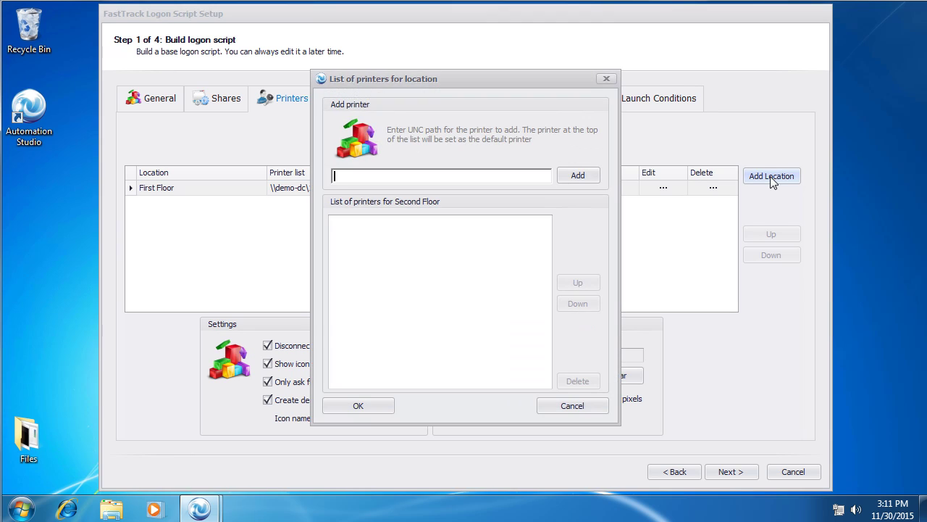
type("\\\\demo-dc\\2EastPRinterColor")
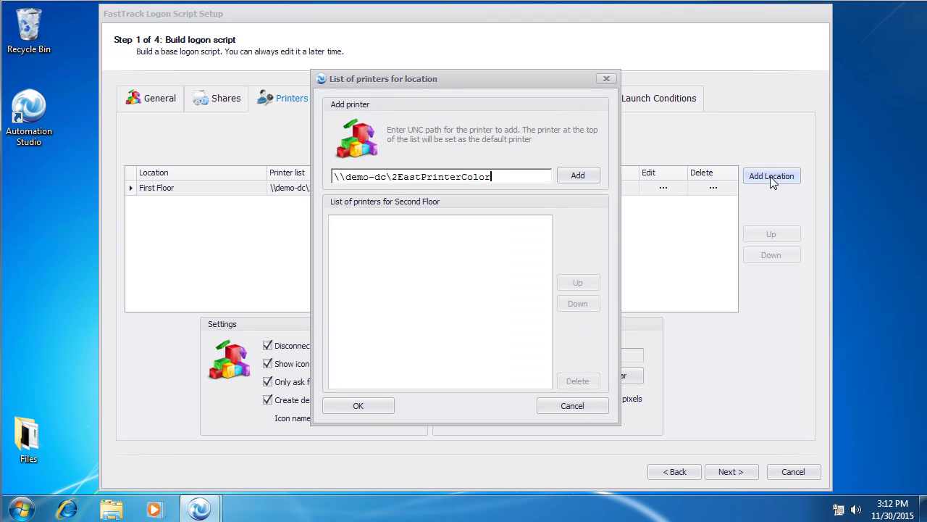
key("Return")
Add \\demo-dc\2WestPrinterBW as the second printer for Second Floor and save the location
type("\\\\demo-dc\\2EastPrinterColor")
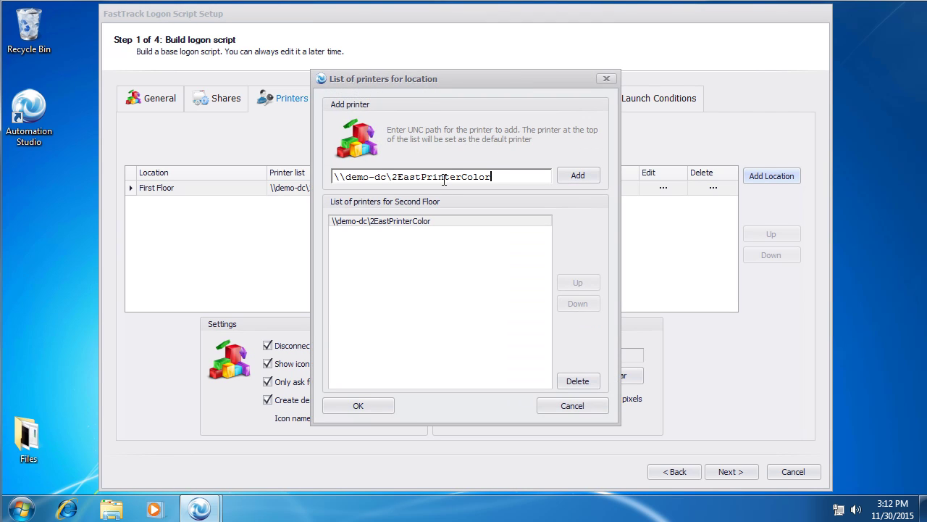
key("BackSpace")
key("BackSpace")
key("BackSpace")
key("BackSpace")
key("BackSpace")
type("BW")
left_click_drag(425, 176, 401, 177)
type("West")
key("Return")
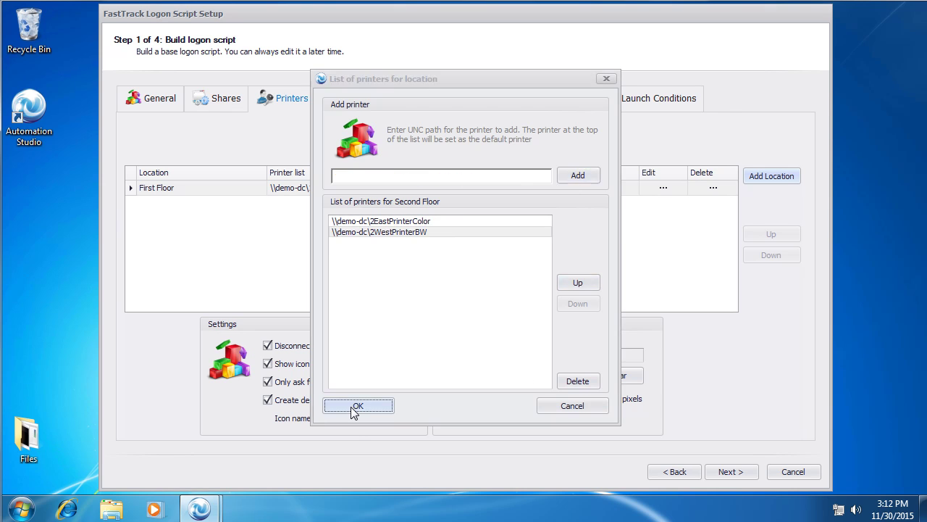
left_click(352, 407)
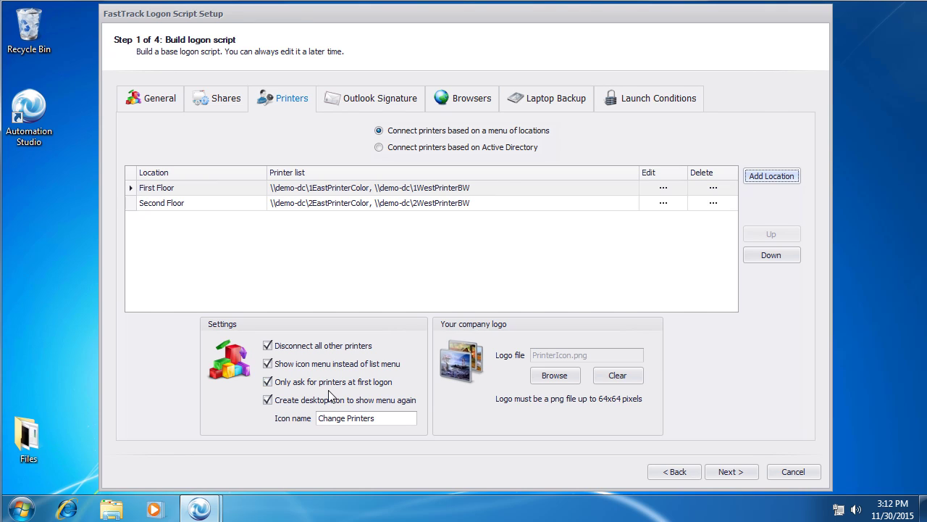
Turn off the printer setting that only asks for printers at first logon
left_click(268, 382)
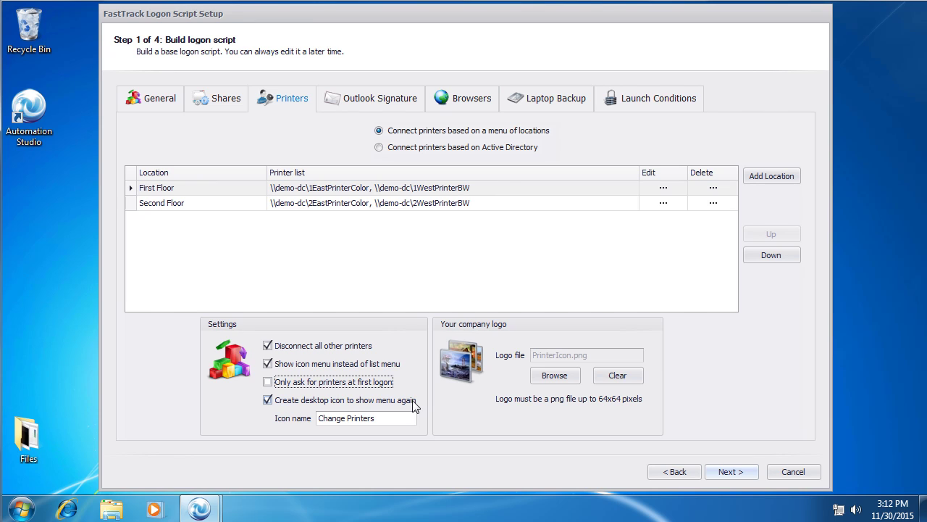
left_click(268, 381)
left_click(268, 382)
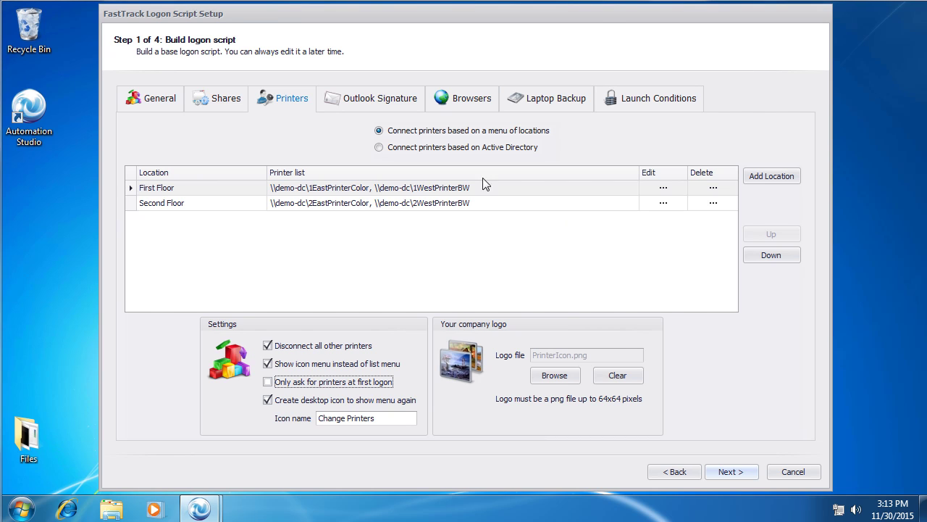
Enable Outlook signature installation with the name Default, using the SrekaITBaseSignature document from the desktop's Required Files folder
left_click(369, 99)
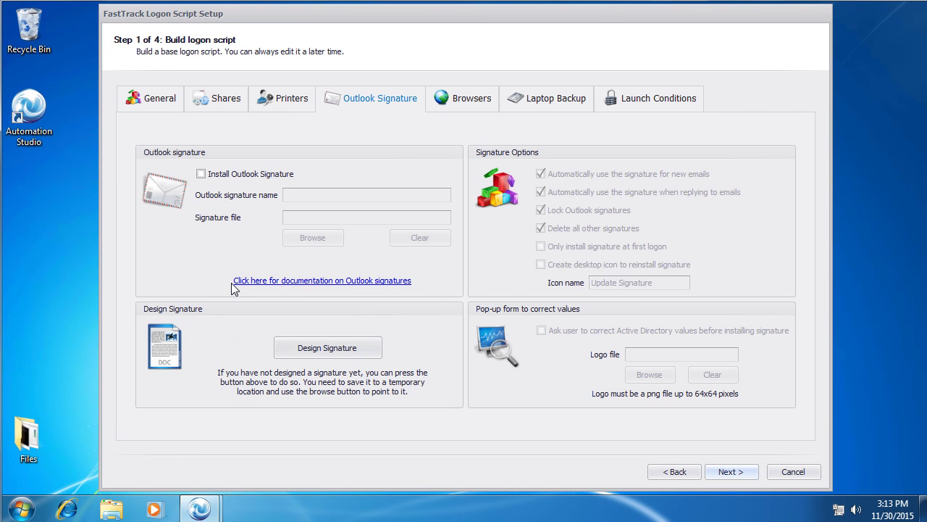
left_click(202, 174)
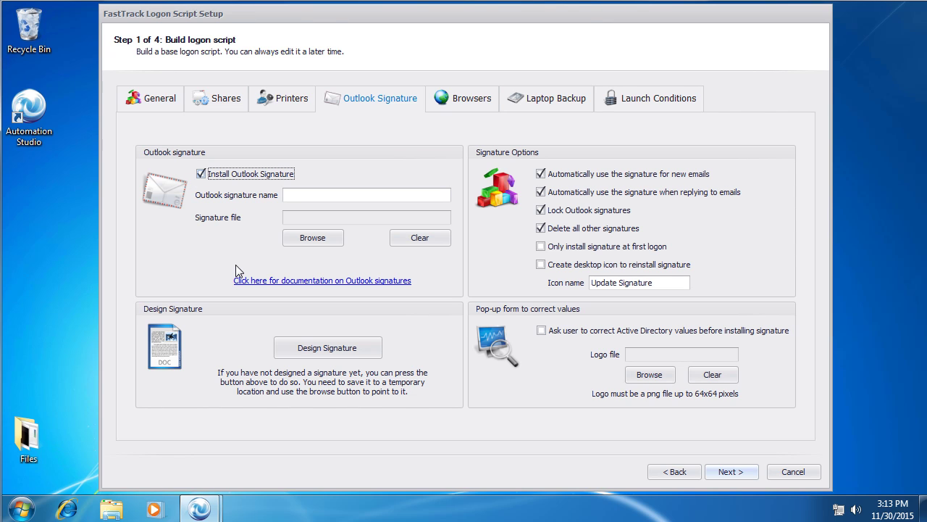
left_click(308, 194)
type("Default")
left_click(291, 241)
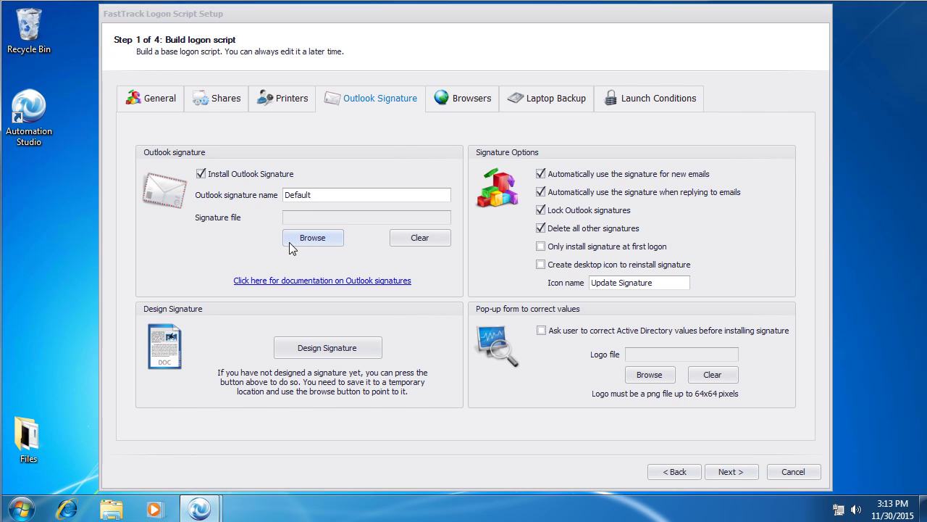
left_click(177, 123)
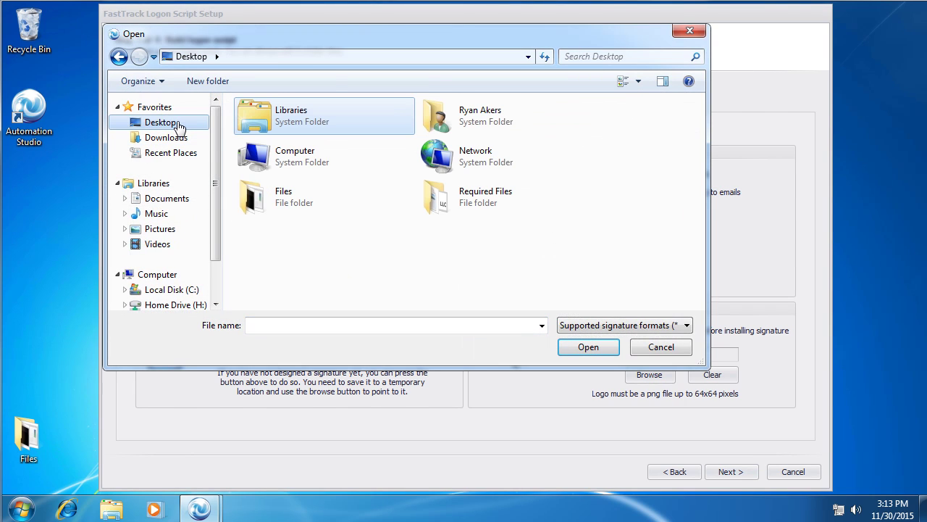
double_click(475, 199)
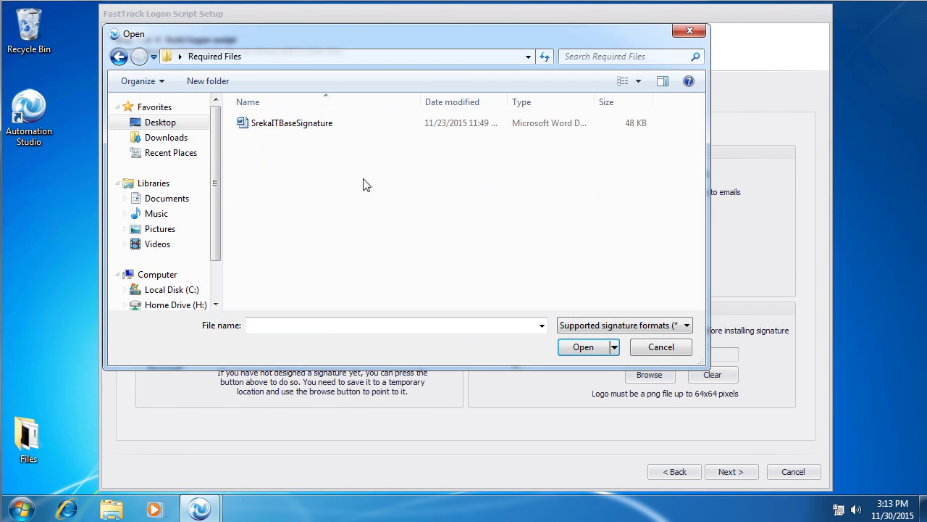
left_click(302, 125)
double_click(303, 124)
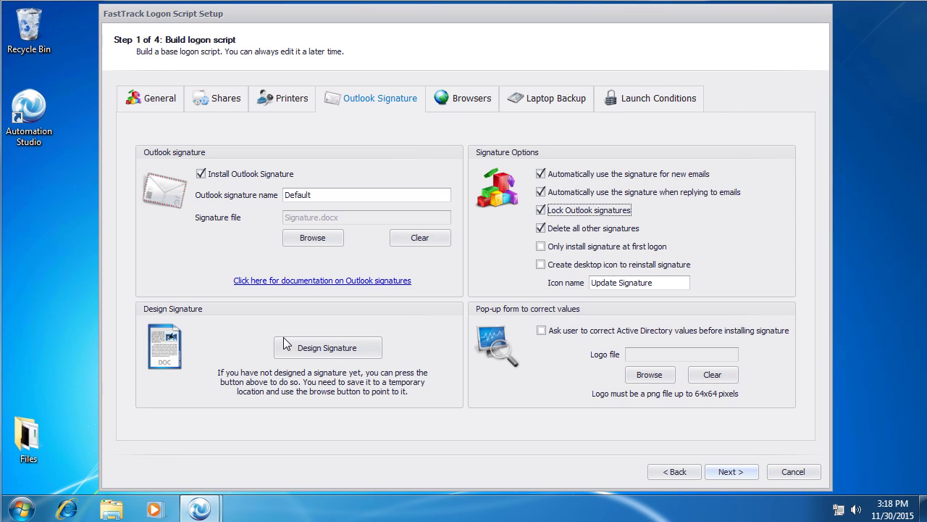
Have users correct their Active Directory values before the signature is installed, using Logo 64x36 from Required Files as the form's logo
left_click(540, 332)
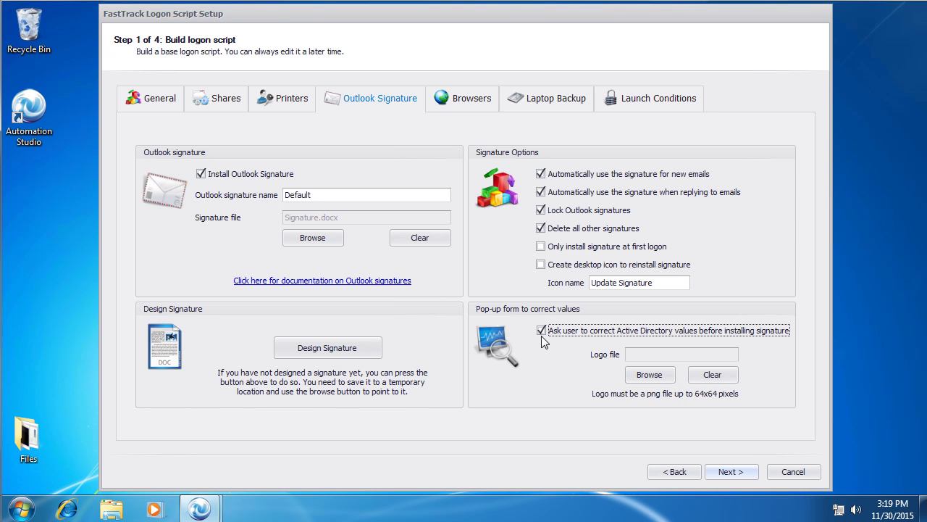
left_click(649, 377)
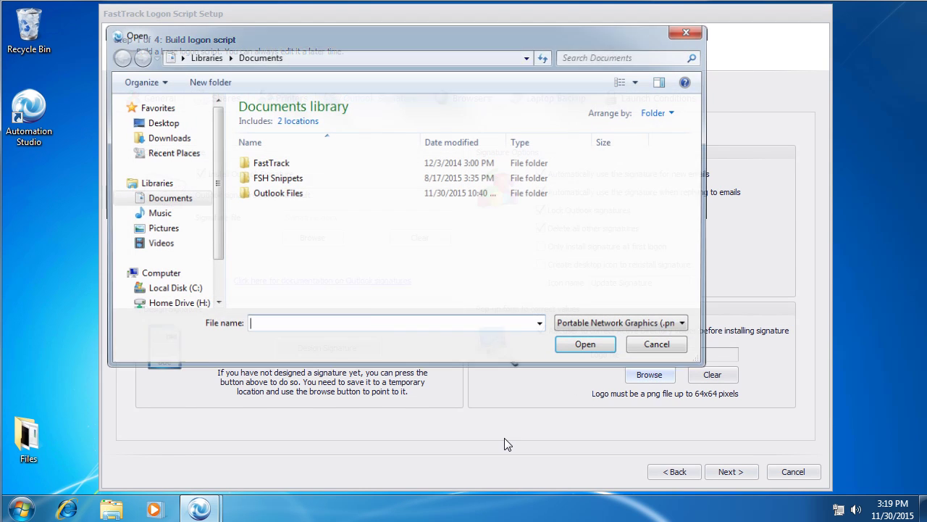
left_click(161, 123)
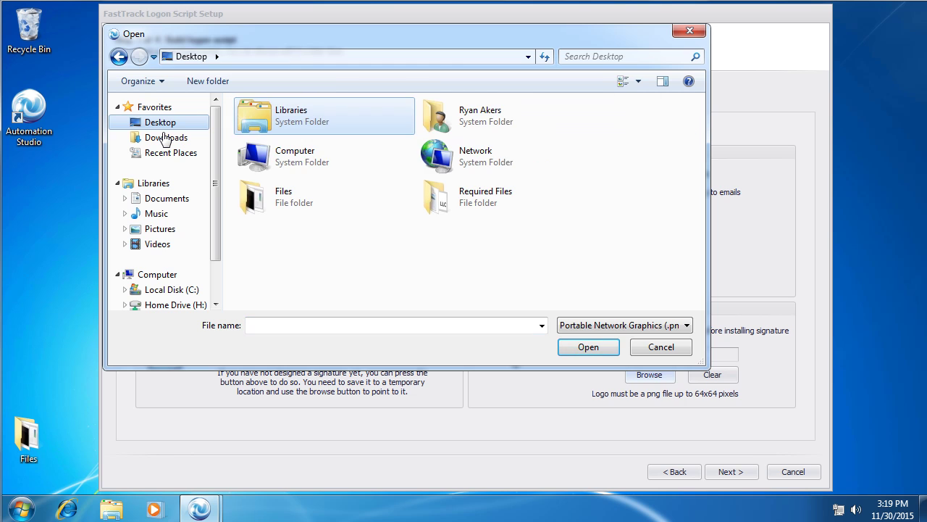
double_click(437, 203)
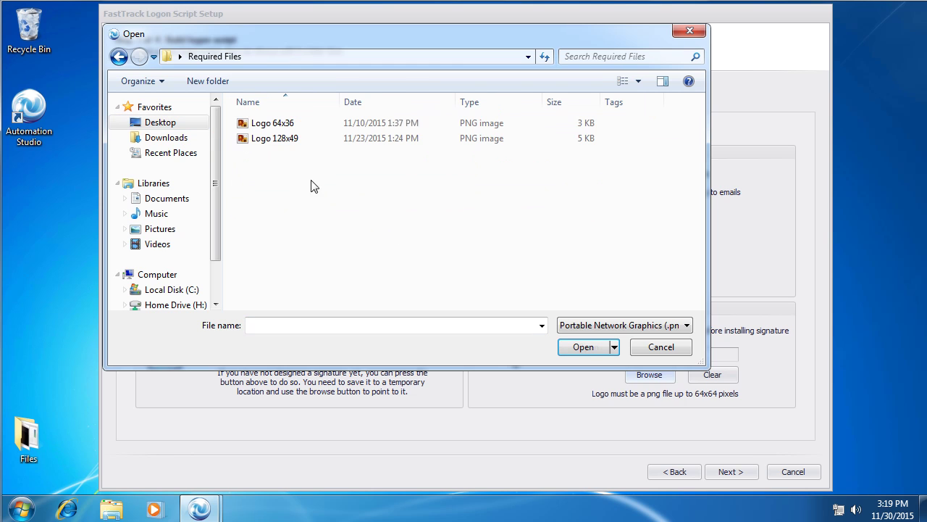
double_click(272, 124)
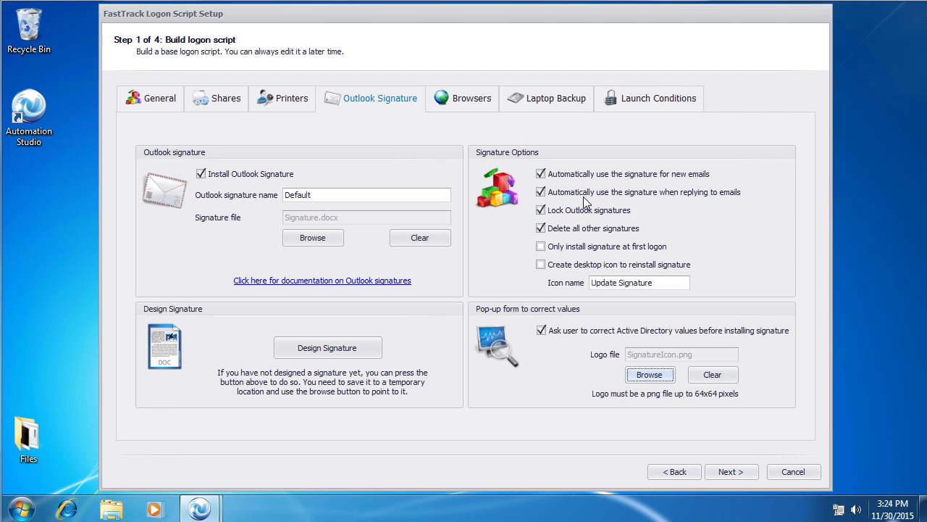
Disable locking of Outlook signatures and enable the desktop icon for reinstalling the signature
left_click(550, 212)
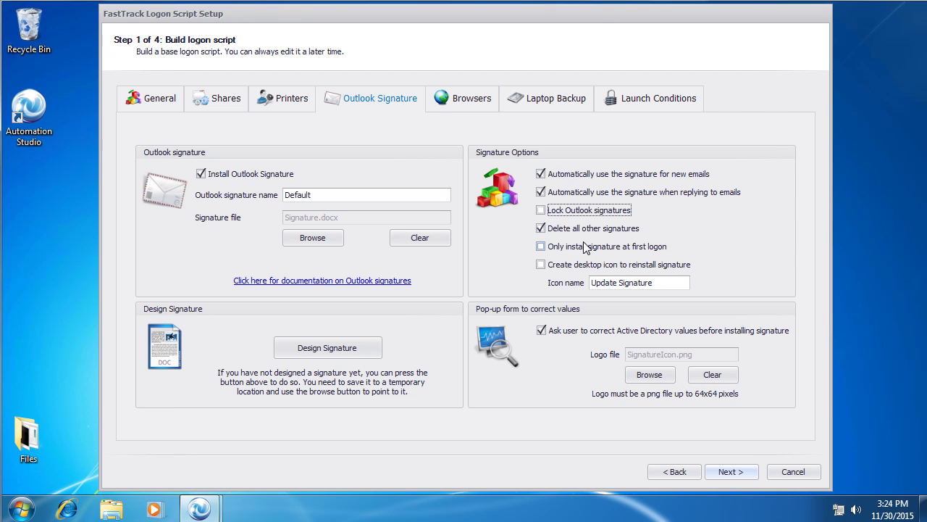
left_click(540, 265)
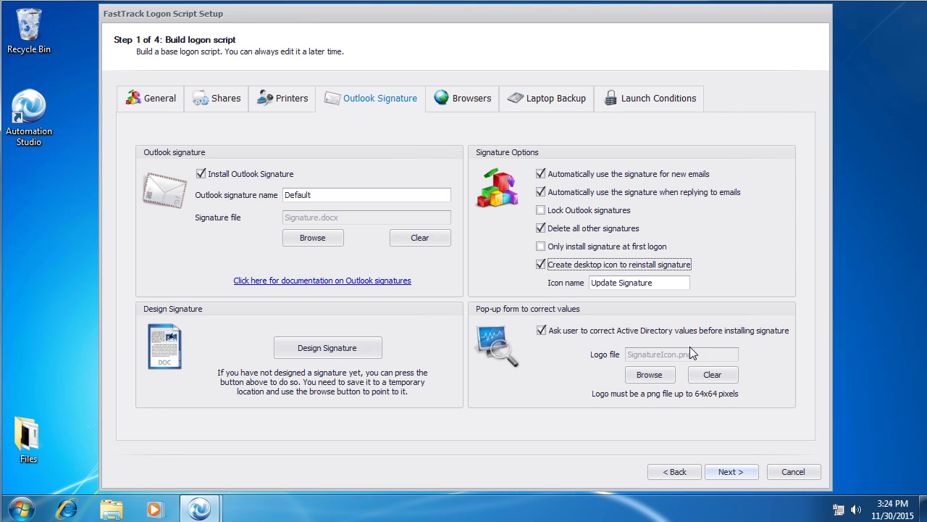
Exclude servers in the sessions and hardware launch conditions, and review the Active Directory and domain conditions
left_click(468, 103)
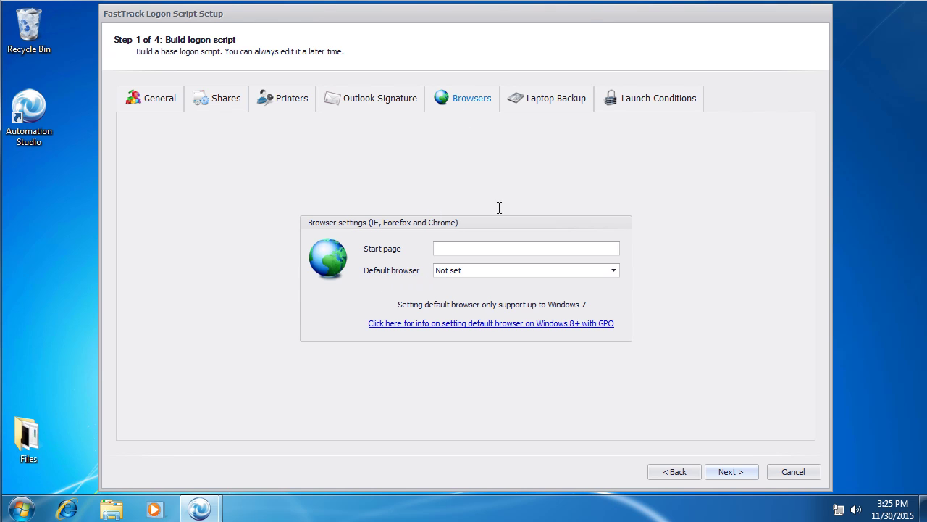
left_click(551, 100)
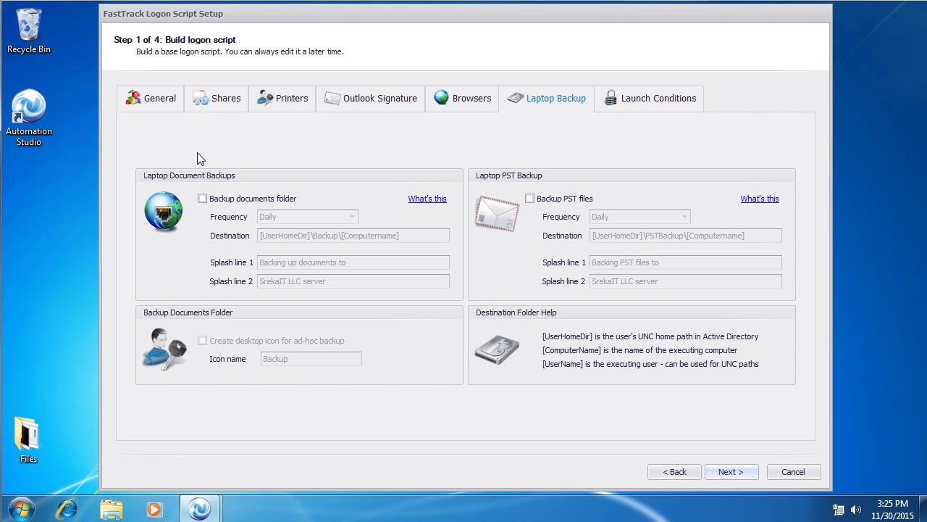
left_click(636, 107)
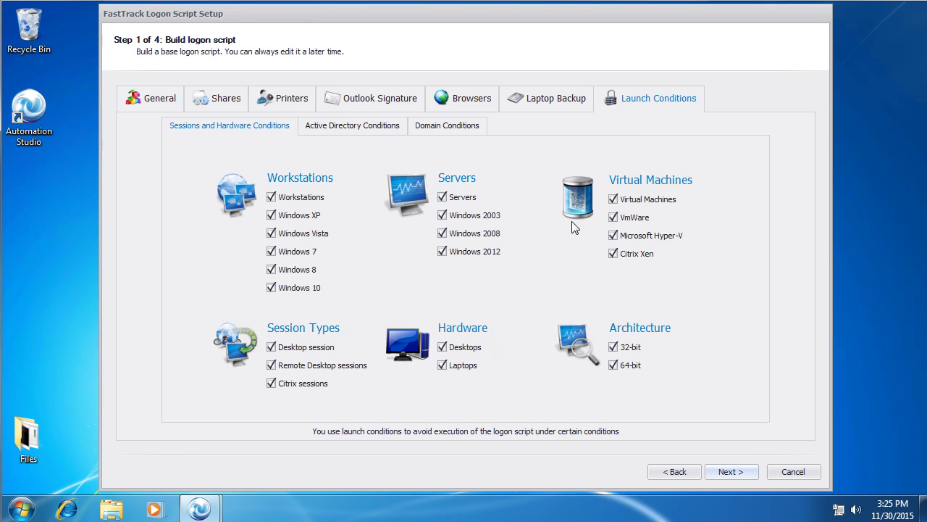
left_click(441, 197)
left_click(341, 127)
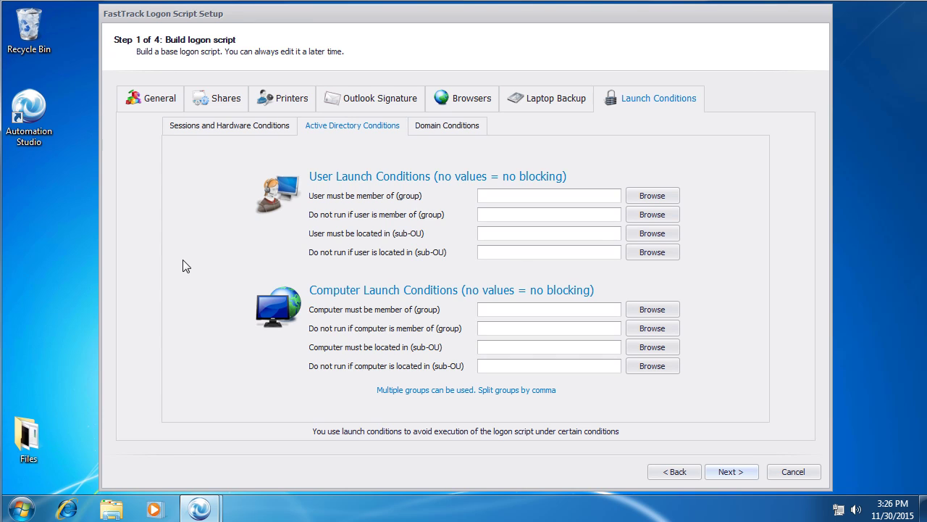
left_click(439, 126)
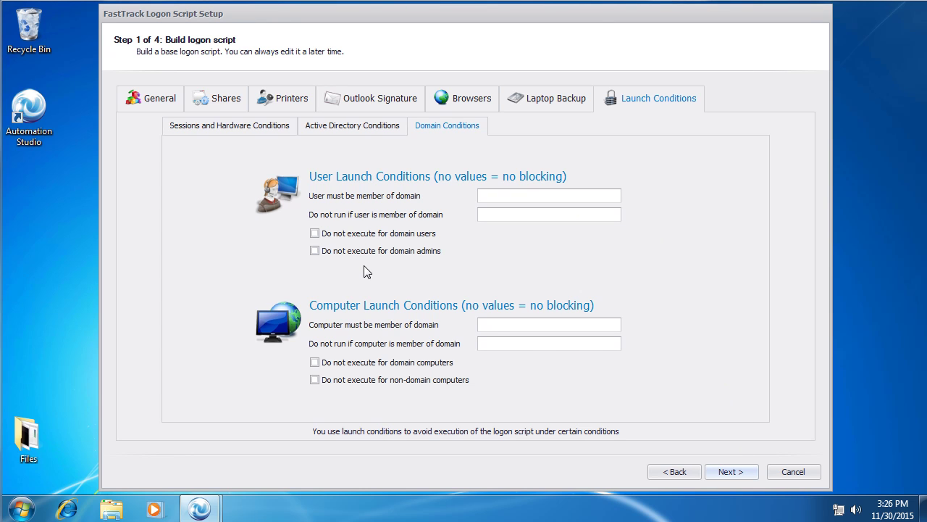
Keep the logon script executing before Explorer starts and copy the logon script files to the \\TEST\NETLOGON share
left_click(728, 472)
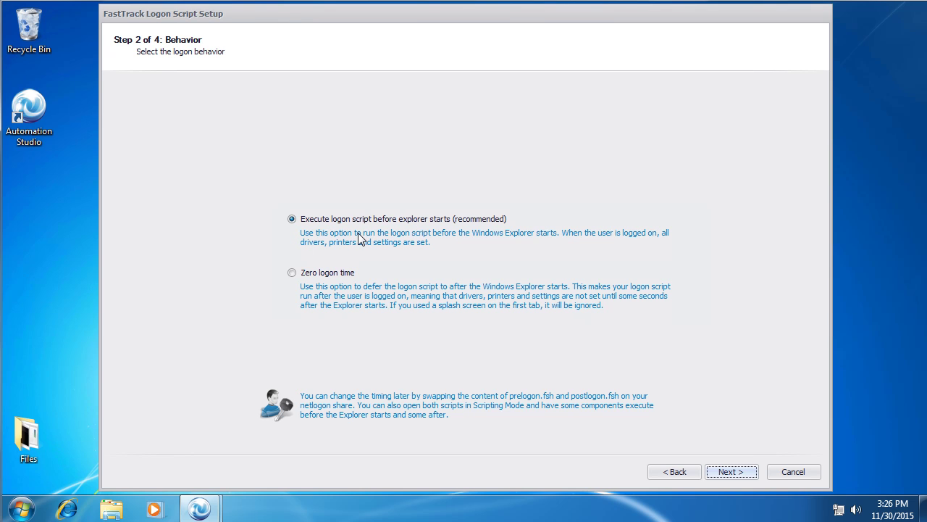
left_click(730, 472)
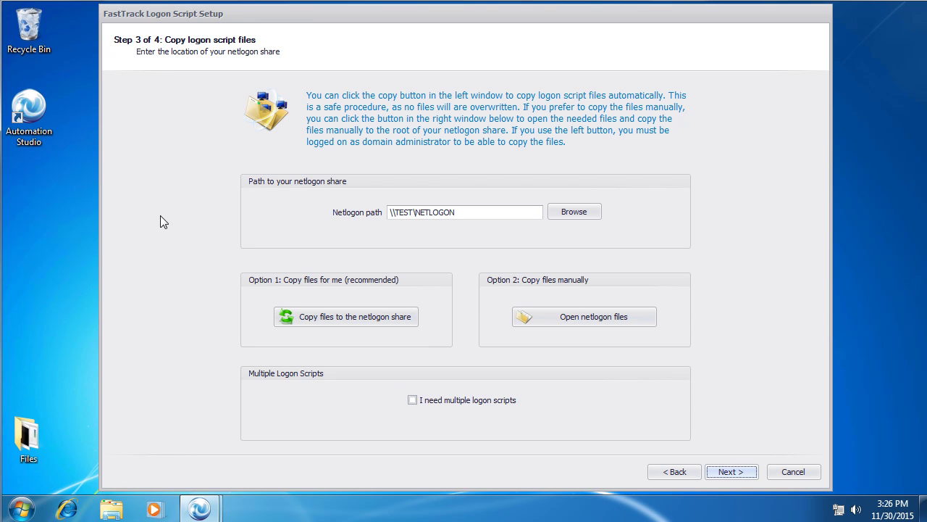
left_click(318, 318)
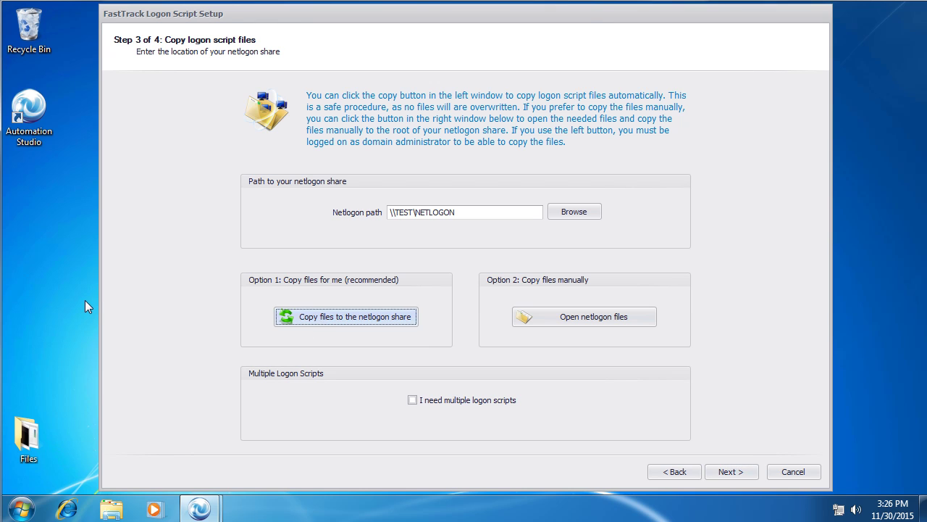
left_click(594, 304)
left_click(731, 471)
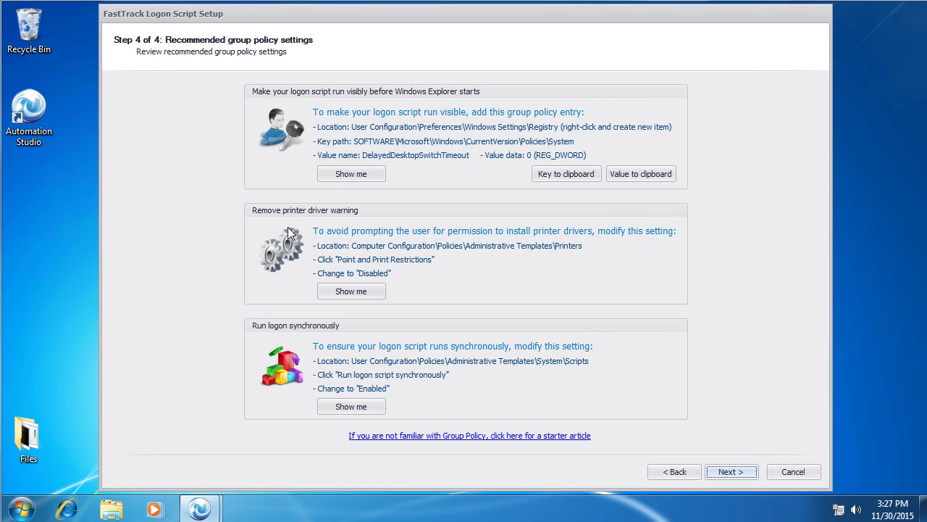
Review the recommended group policy settings and the test user's script assignment, and finish the logon script setup
left_click(733, 471)
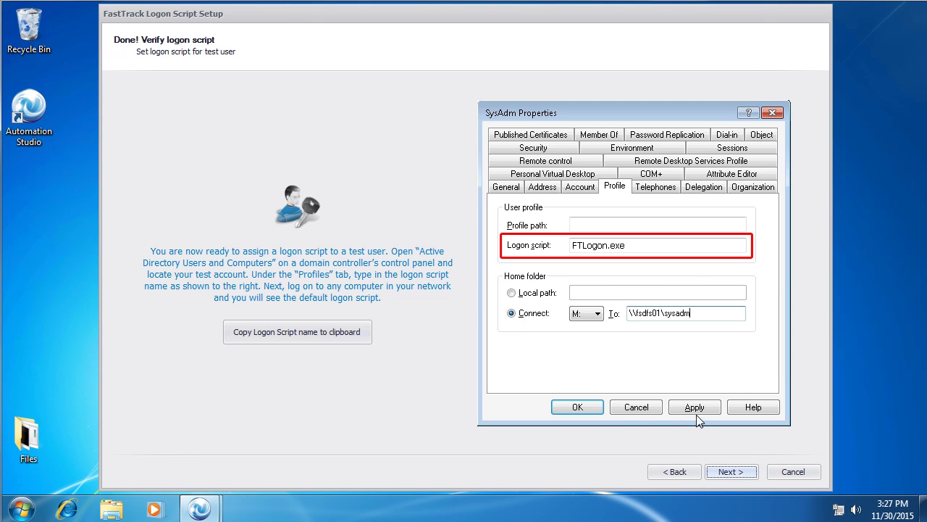
left_click(721, 471)
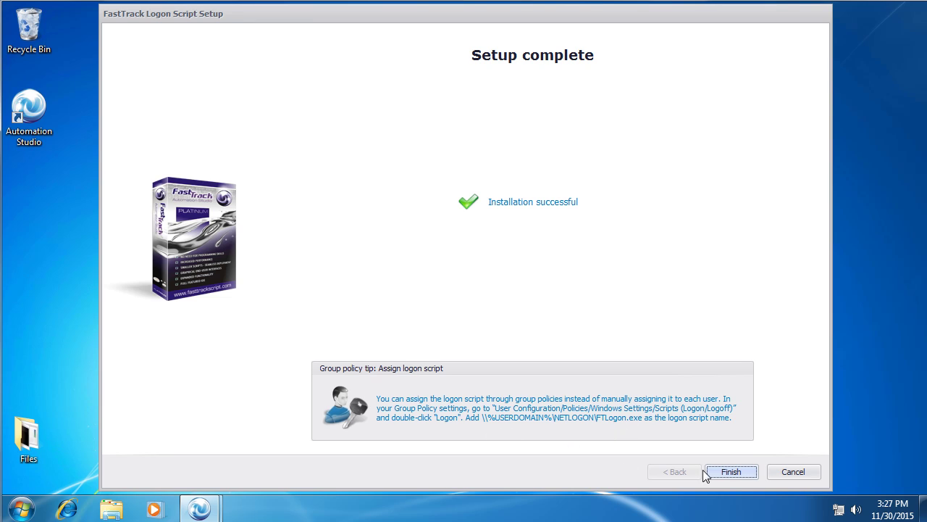
left_click(731, 471)
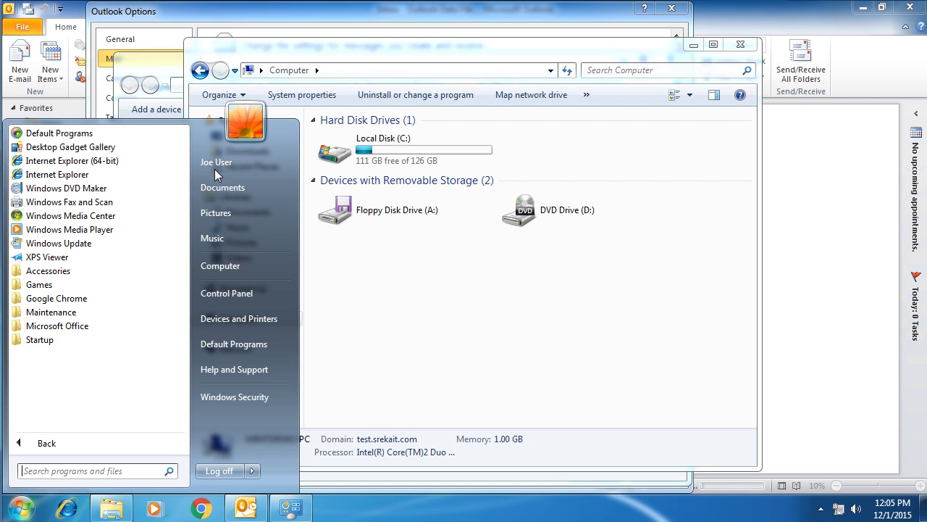
Review the test computer's drives, printers and Outlook signatures before applying the logon script, and close their windows
left_click(441, 324)
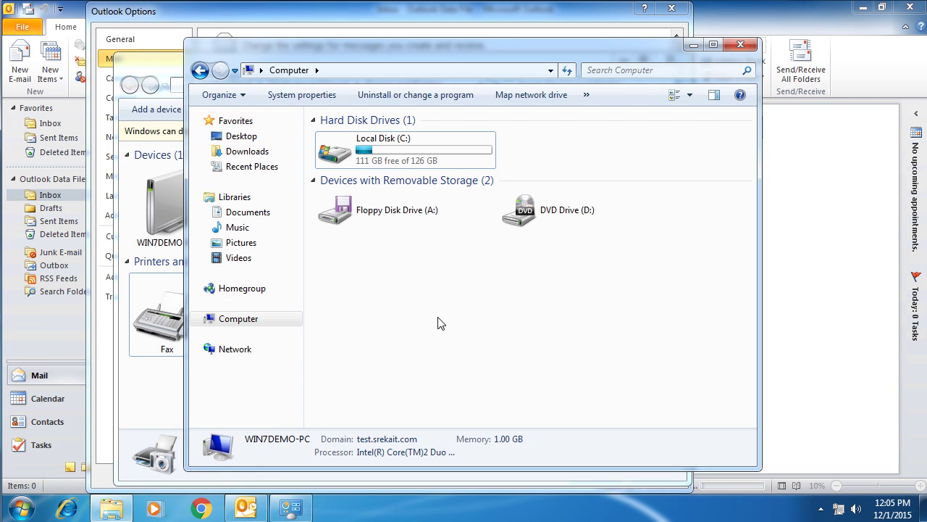
left_click(746, 46)
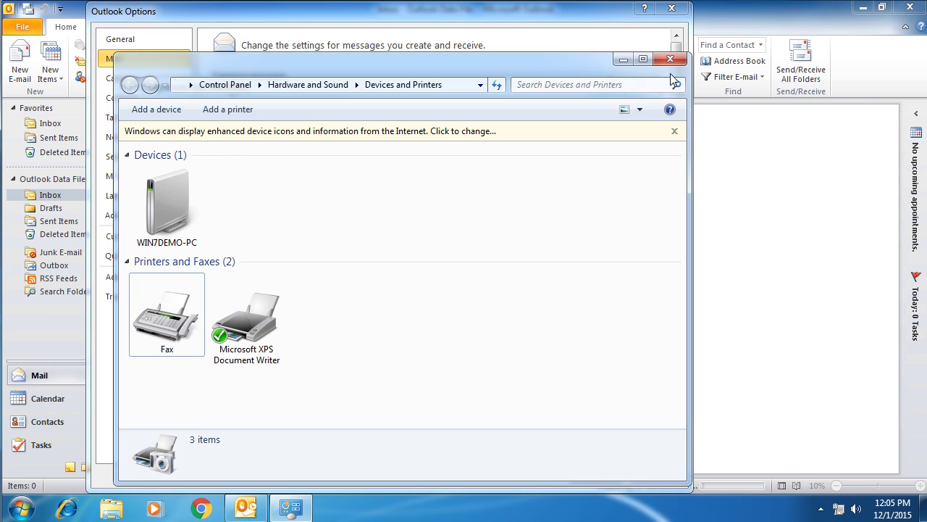
left_click(670, 58)
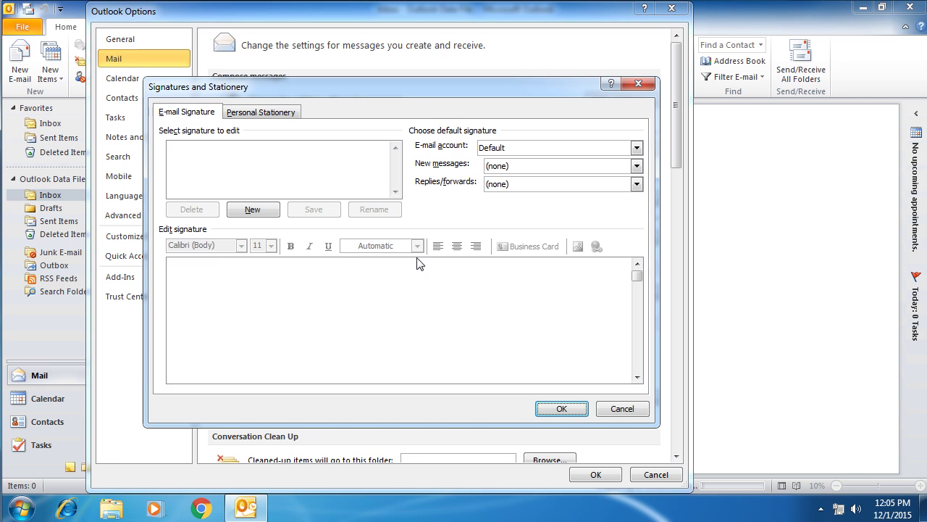
left_click(584, 409)
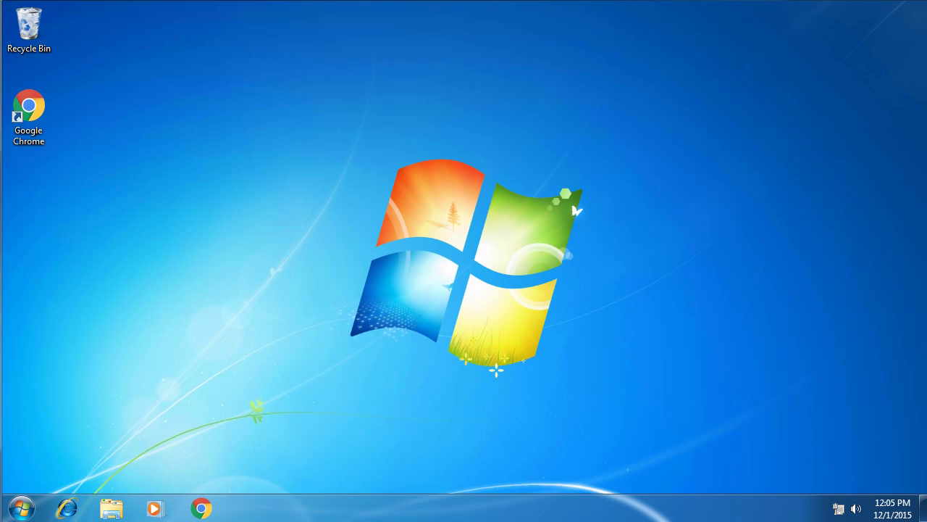
Log off the test user and submit the account credentials to reconnect to win7demo-pc
key("super")
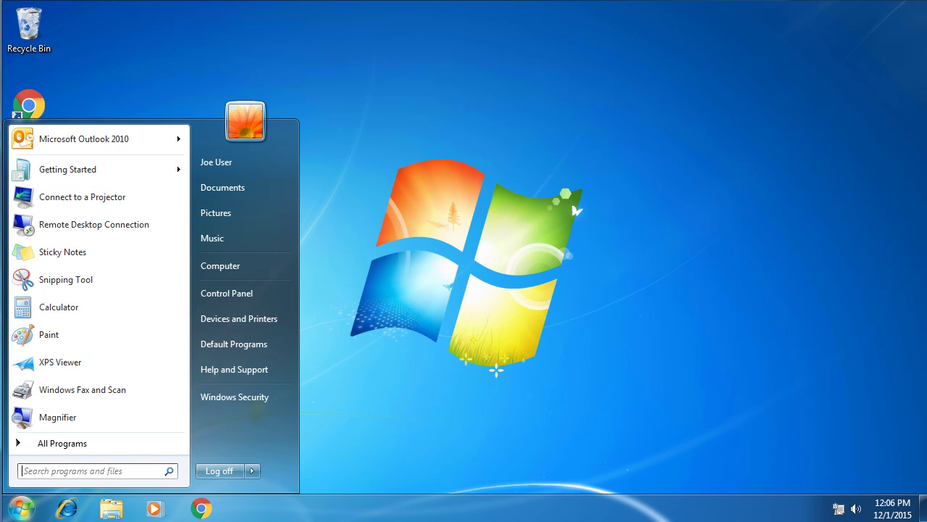
left_click(226, 479)
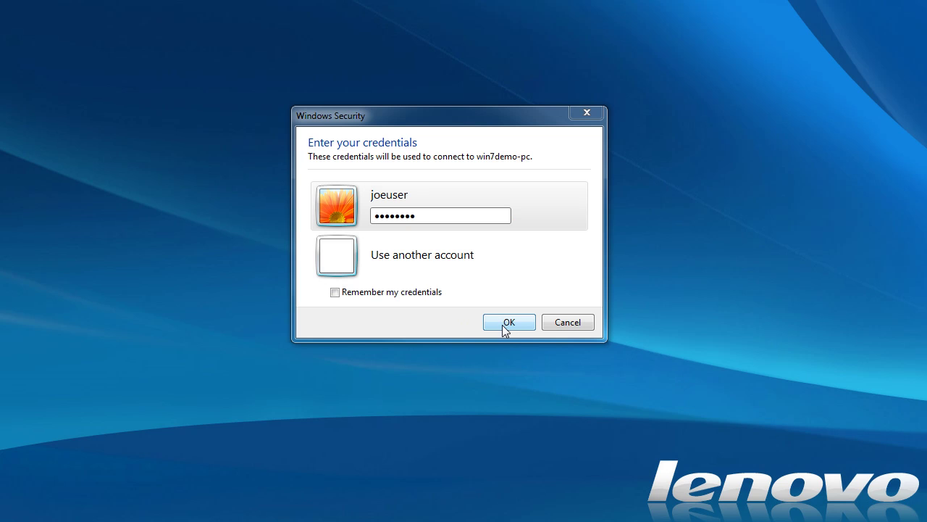
left_click(509, 323)
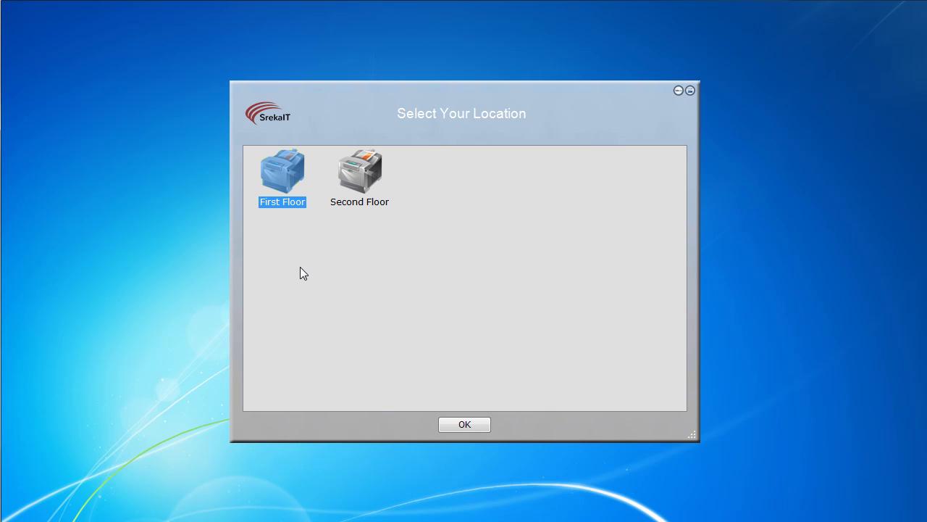
Choose First Floor as the location and accept the prefilled Outlook signature details
double_click(281, 185)
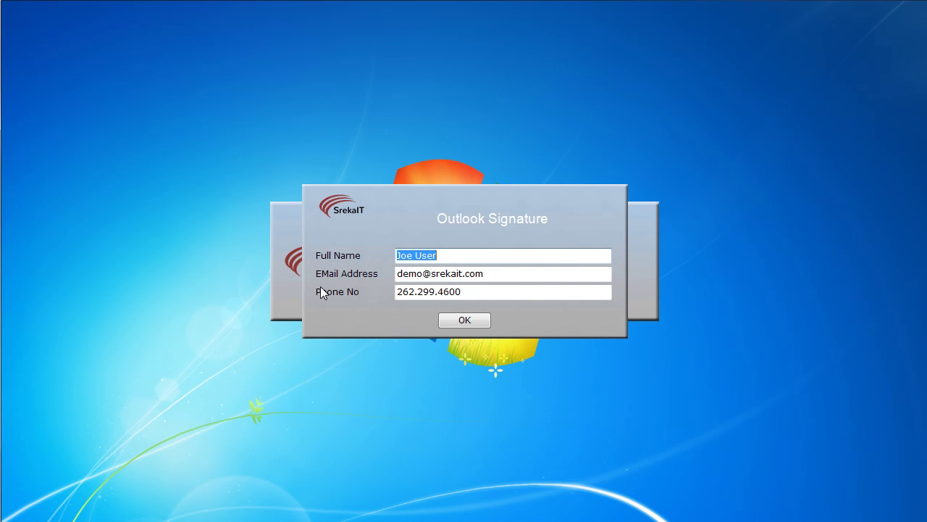
left_click(463, 320)
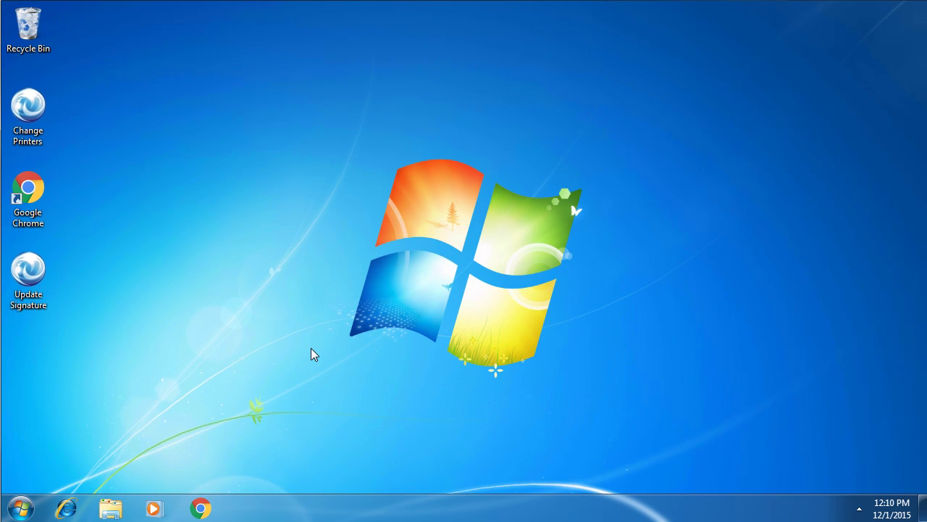
Inspect the Common (N:) and Sales (S:) network drives under Computer, and close the window
left_click(111, 508)
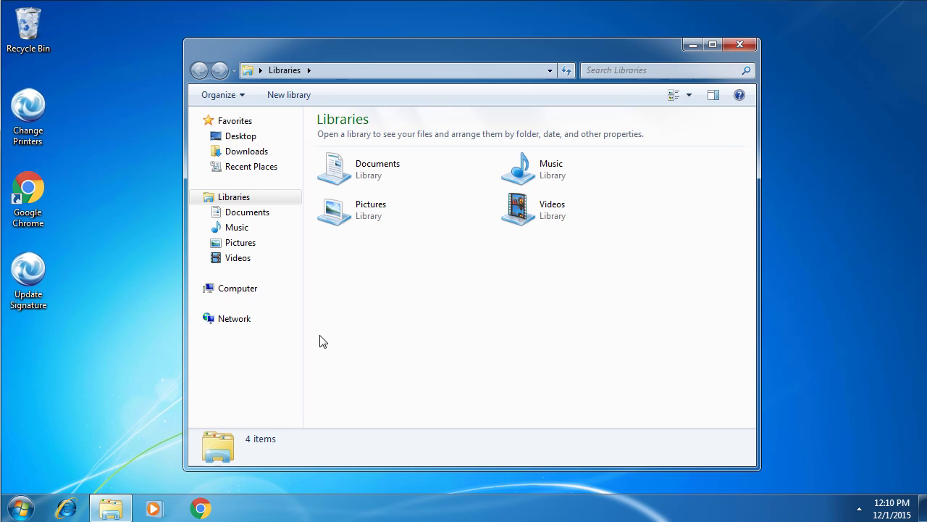
left_click(259, 290)
left_click(395, 272)
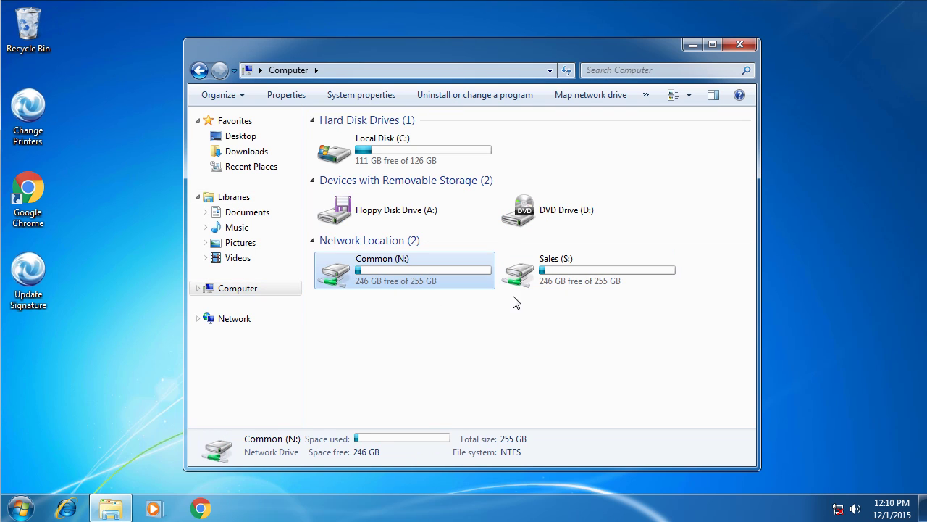
left_click(556, 274)
left_click(739, 46)
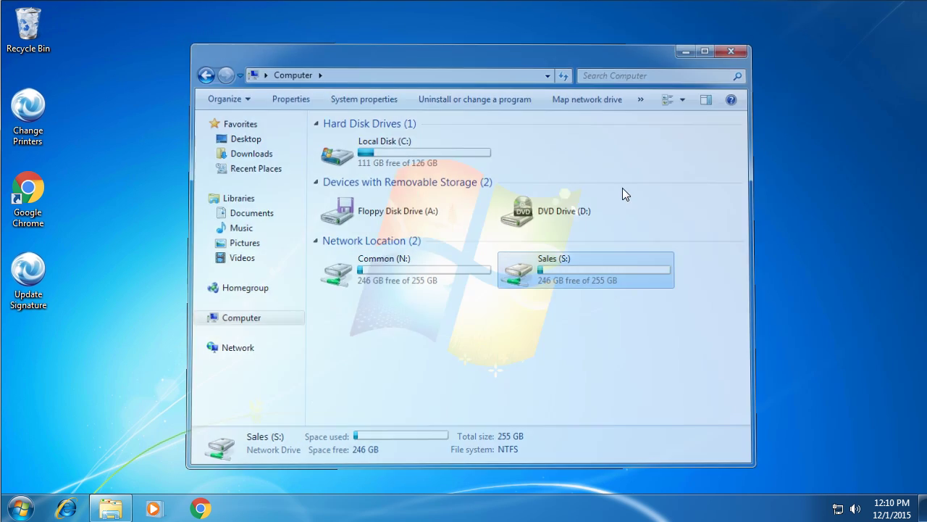
Switch to Outlook and check the signature in a new e-mail message, closing the message without sending it
left_click(27, 511)
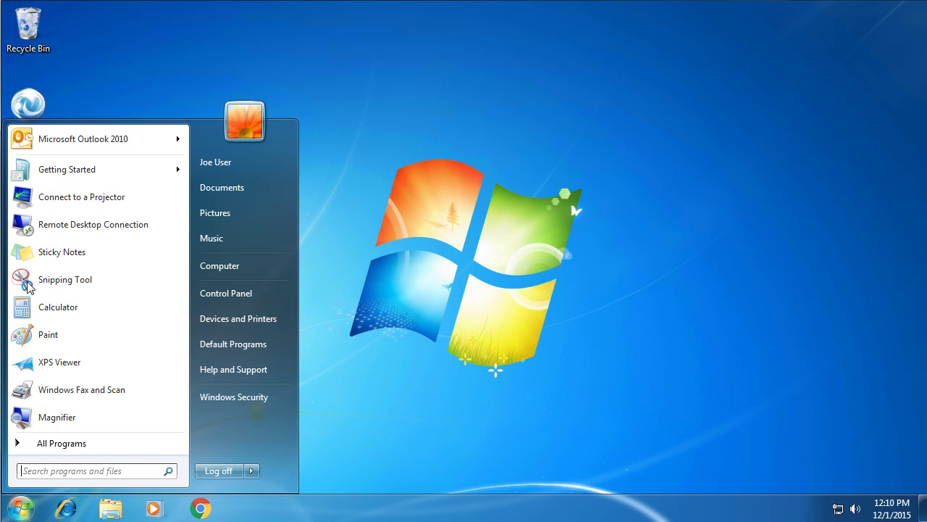
left_click(83, 138)
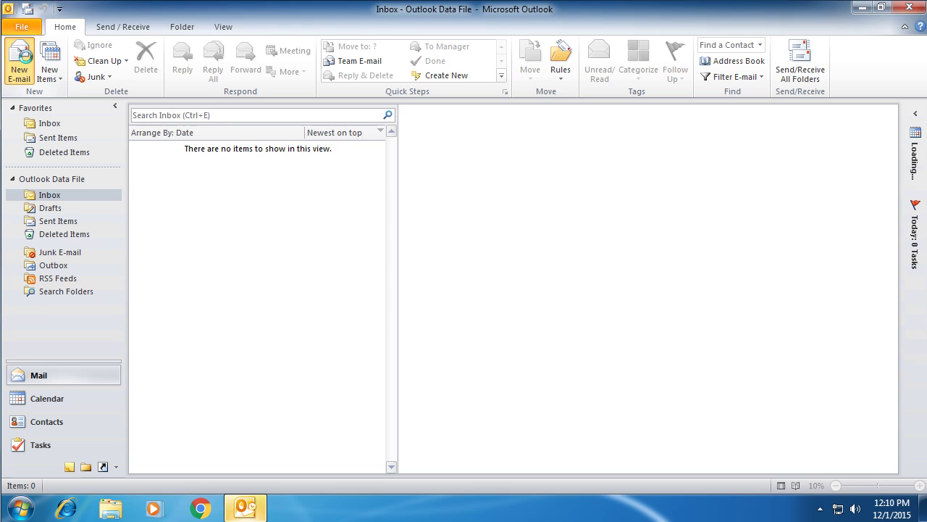
left_click(20, 62)
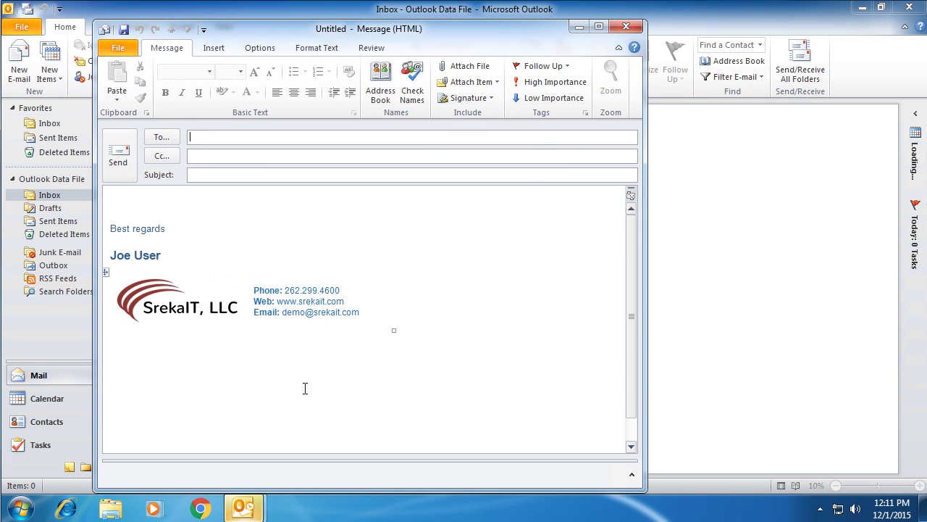
left_click(626, 26)
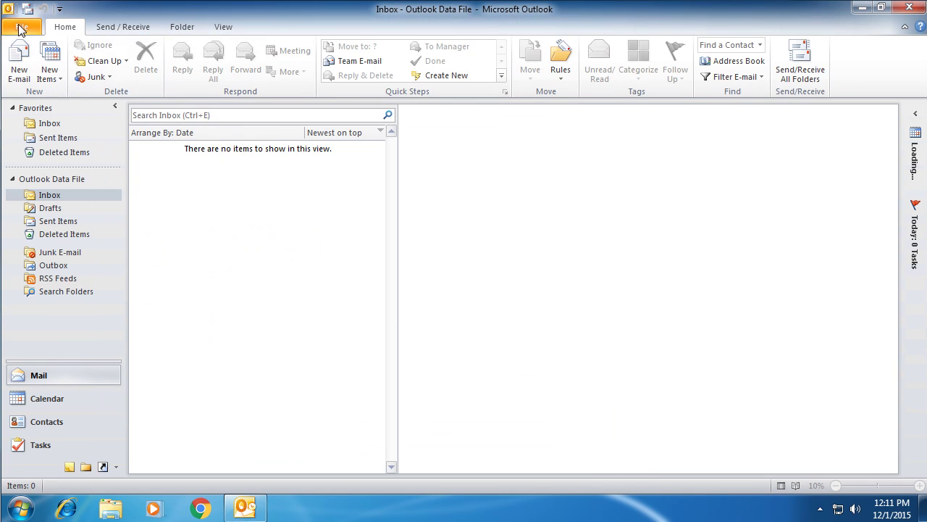
Examine the Default signature and its assignments in Outlook's mail signature settings, and exit Outlook without making changes
left_click(21, 27)
left_click(32, 204)
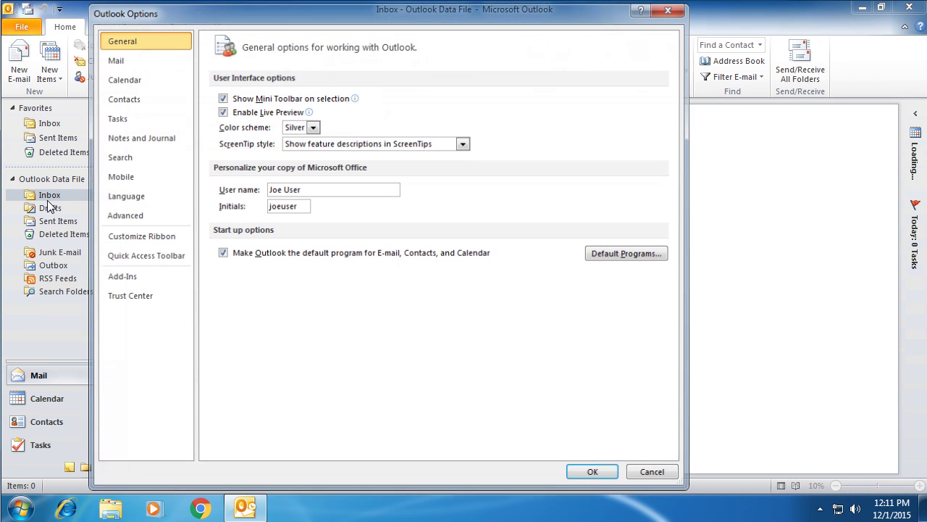
left_click(115, 61)
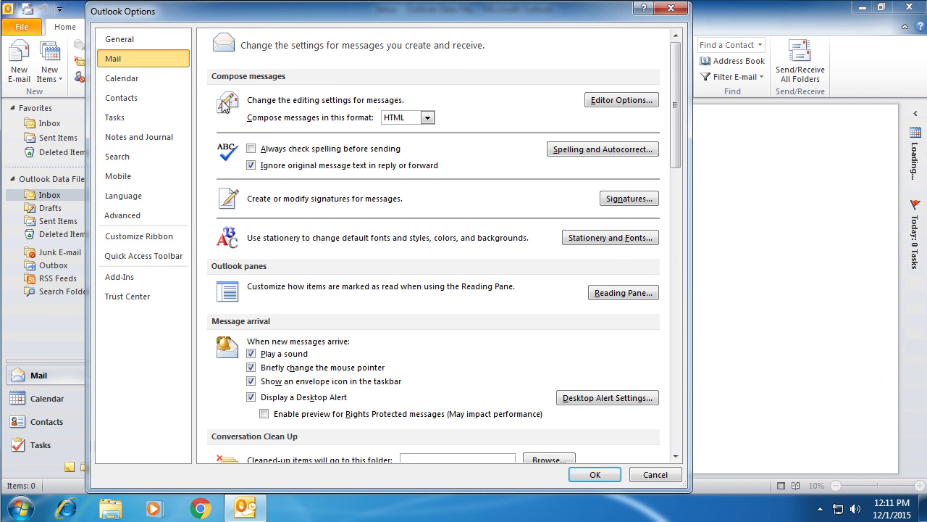
left_click(608, 199)
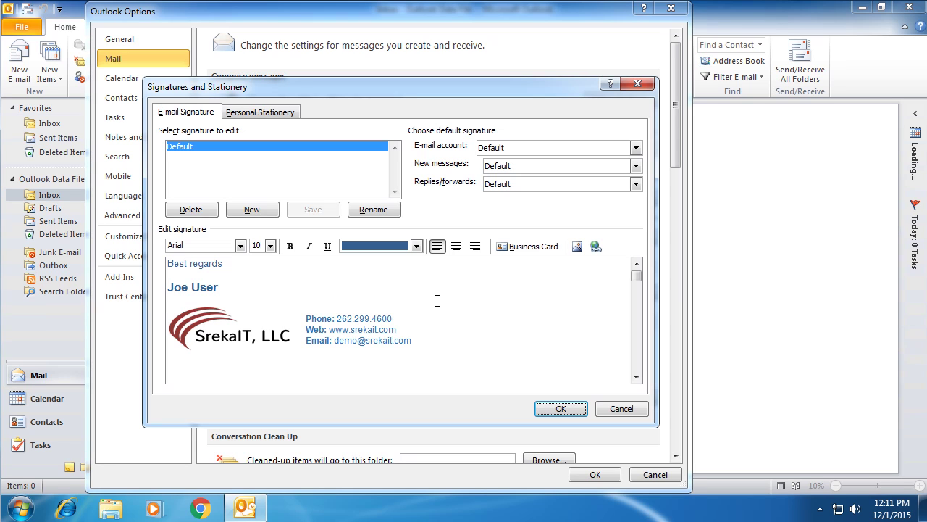
left_click(621, 409)
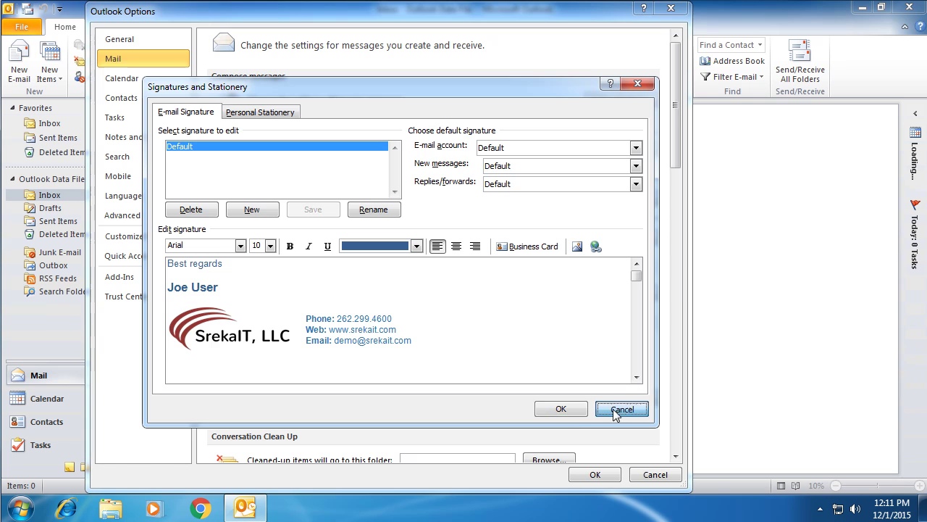
left_click(650, 480)
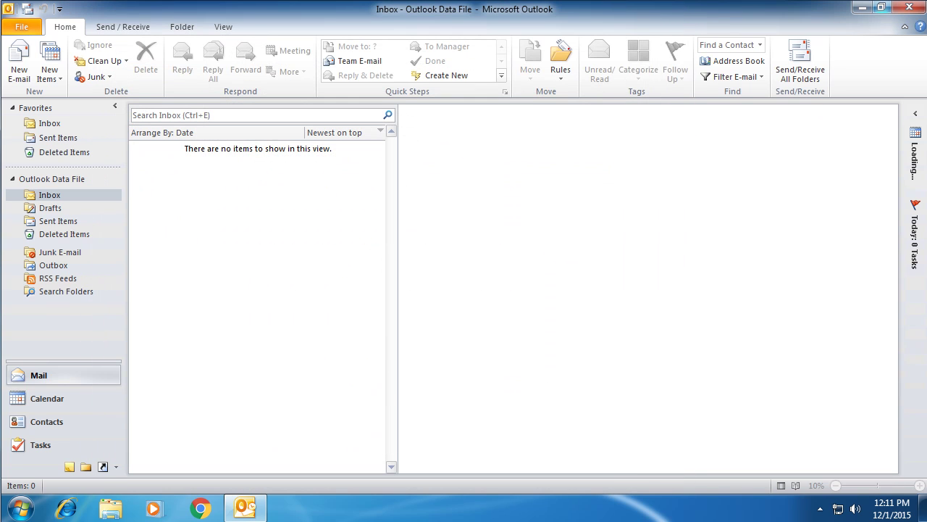
left_click(909, 7)
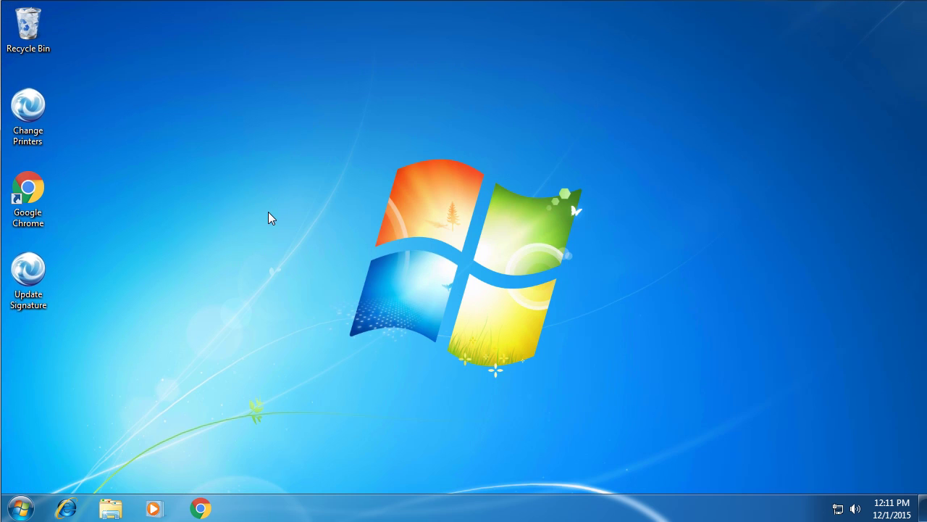
Change the user's printers to the Second Floor location using the Change Printers desktop shortcut
left_click(43, 127)
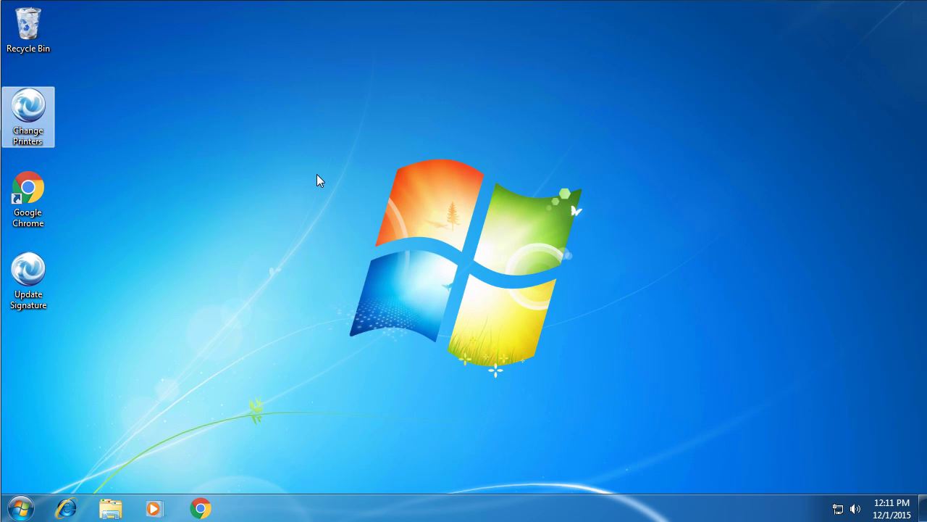
left_click(23, 305)
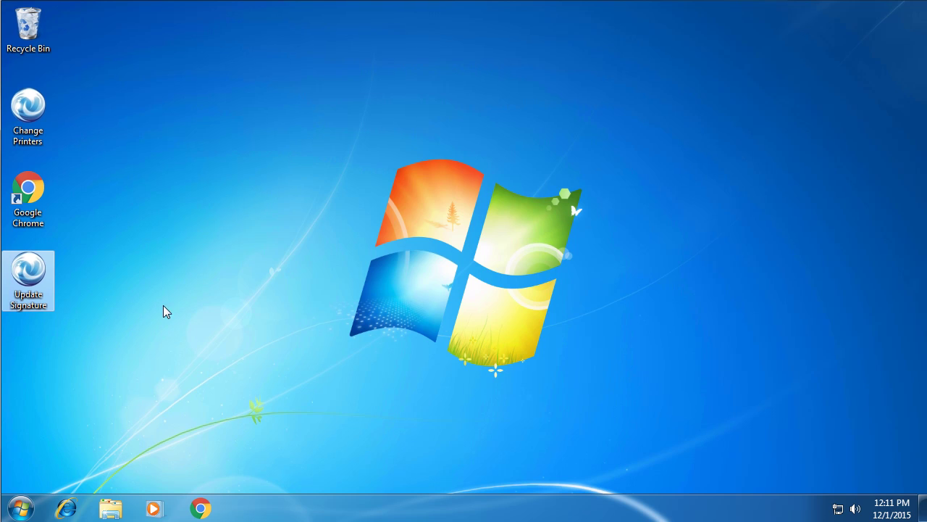
left_click(34, 120)
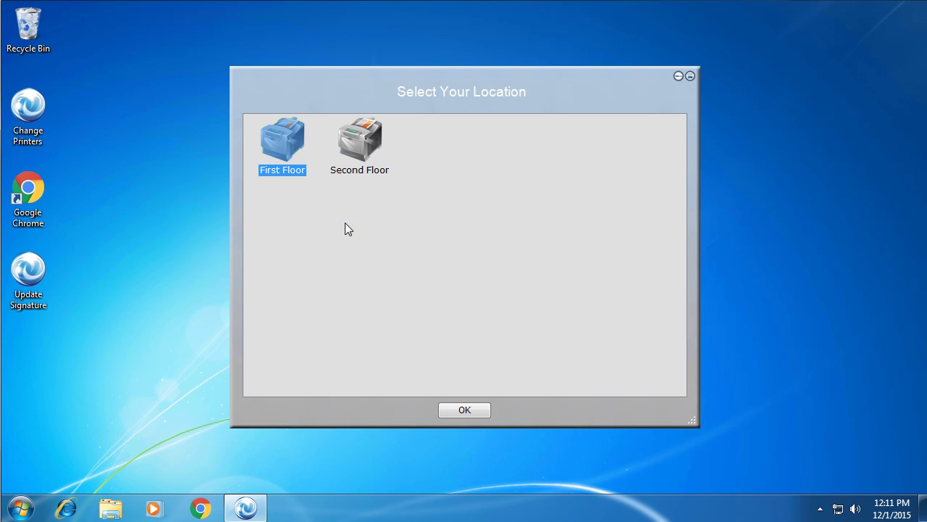
double_click(361, 145)
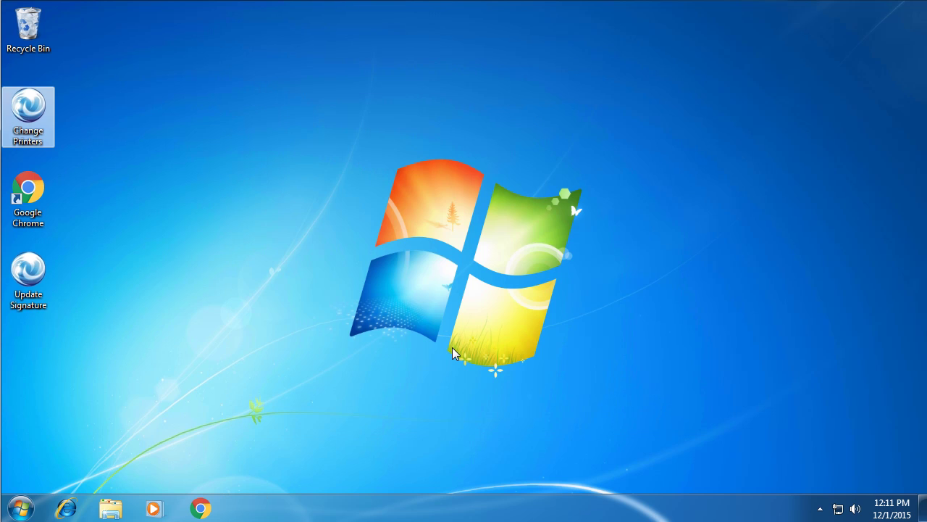
Reinstall the Outlook signature with the Update Signature desktop shortcut, accepting the prefilled contact details
left_click(42, 287)
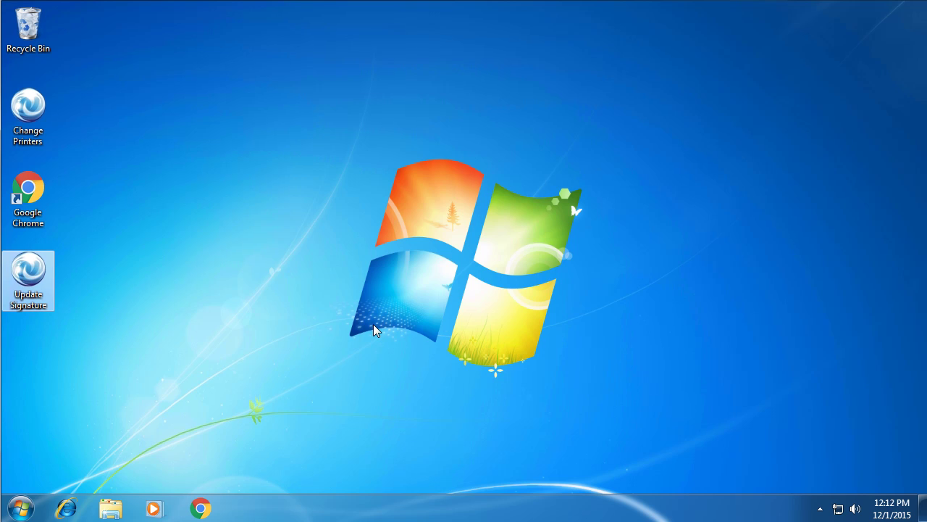
key("Return")
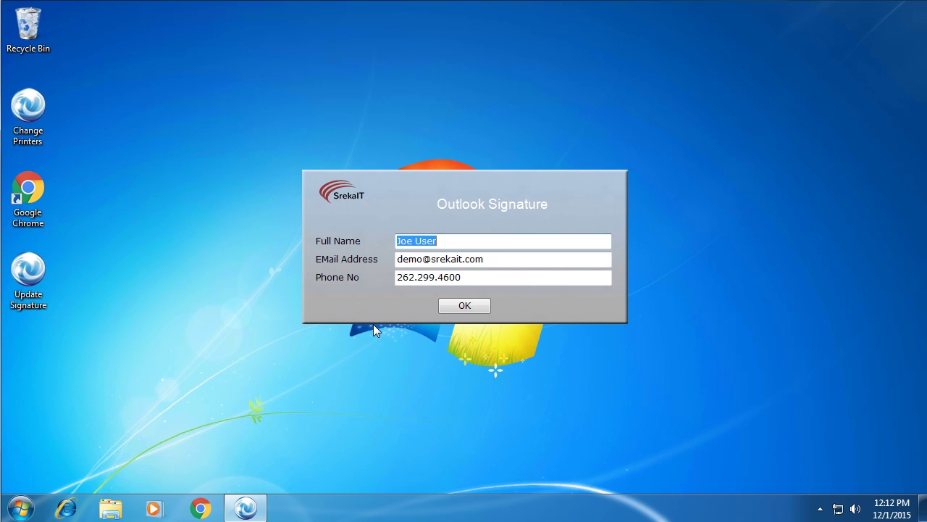
left_click(448, 312)
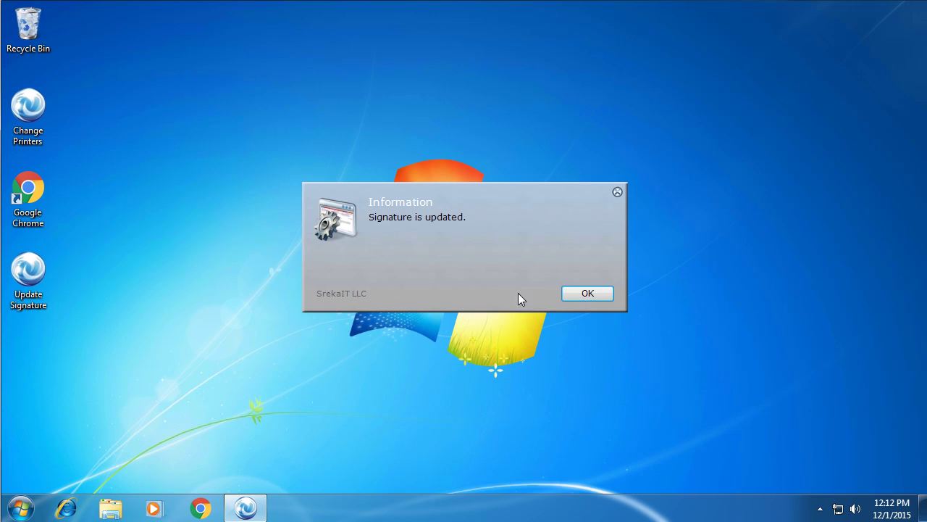
left_click(573, 293)
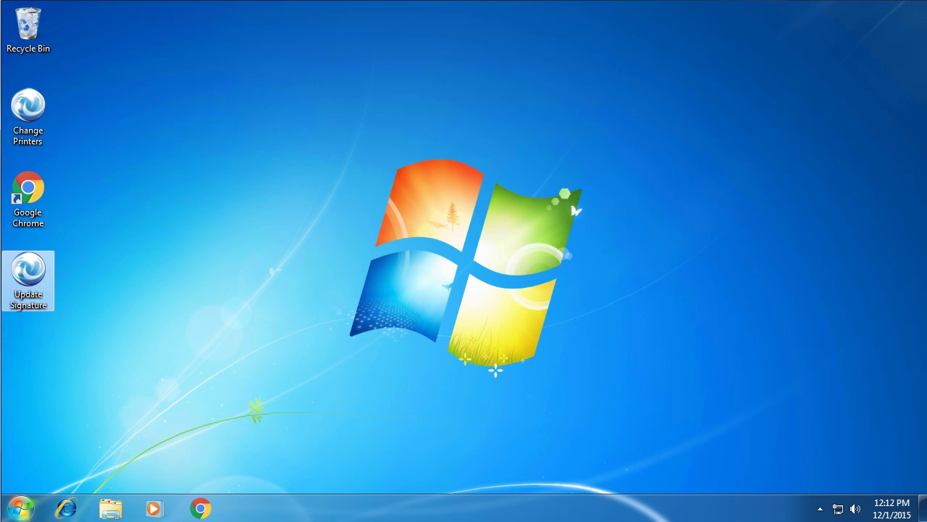
Inspect the Brother MFC-9450 BW2 and Brother MFC-9450 Color 2 printers in Devices and Printers
left_click(20, 508)
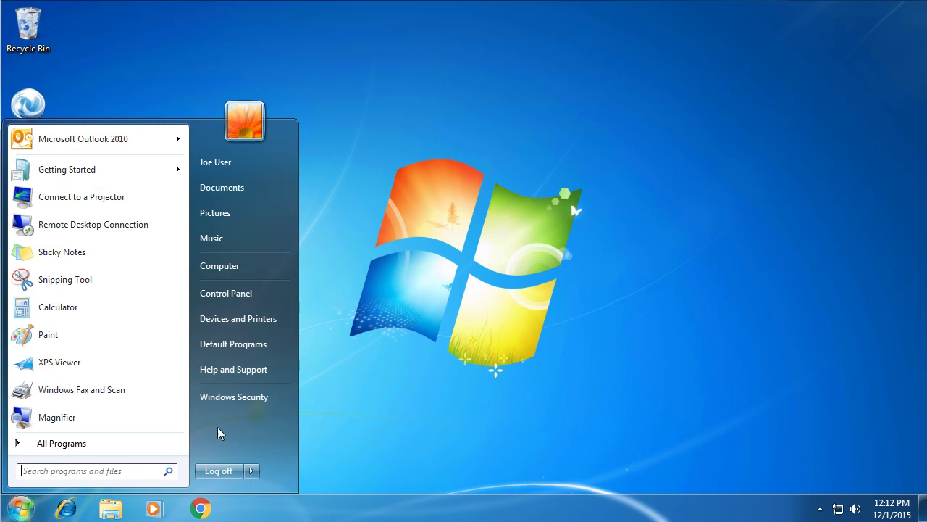
left_click(245, 319)
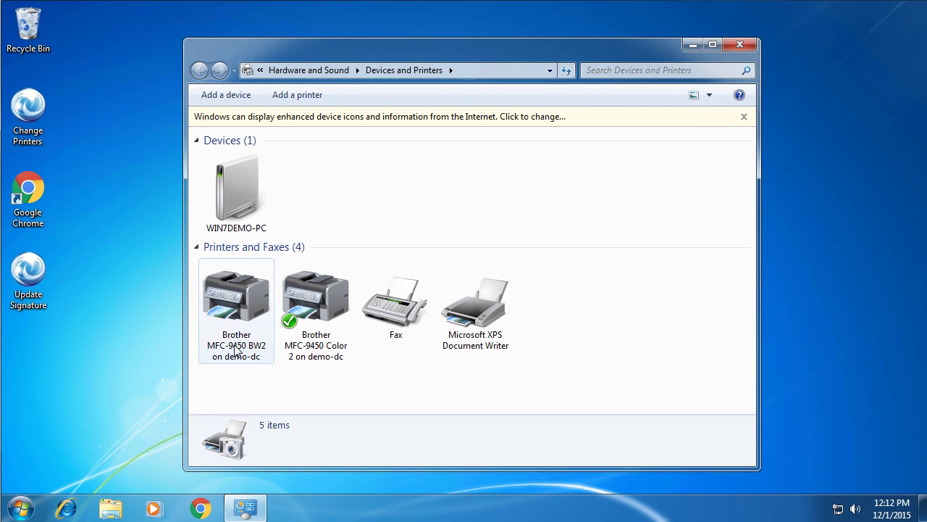
left_click(235, 351)
left_click(302, 337)
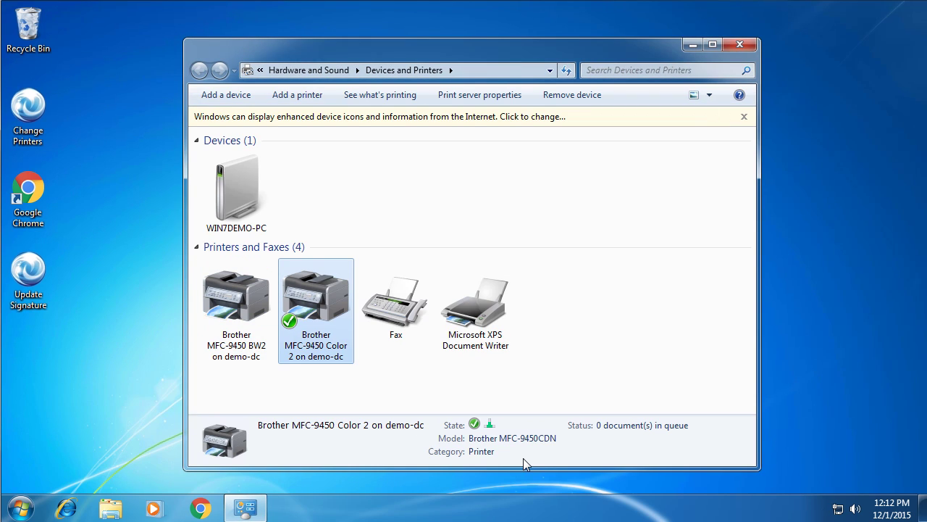